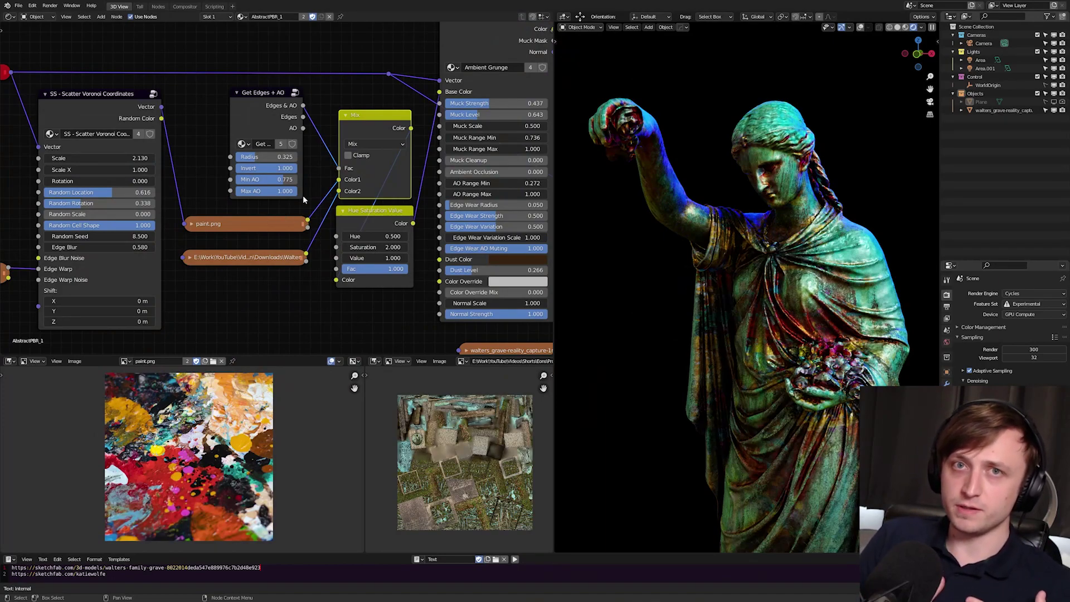
# Read the Scattershot product page from the scattering methods down to the section on transparency
pyautogui.moveTo(338, 191); pyautogui.dragTo(339, 182)
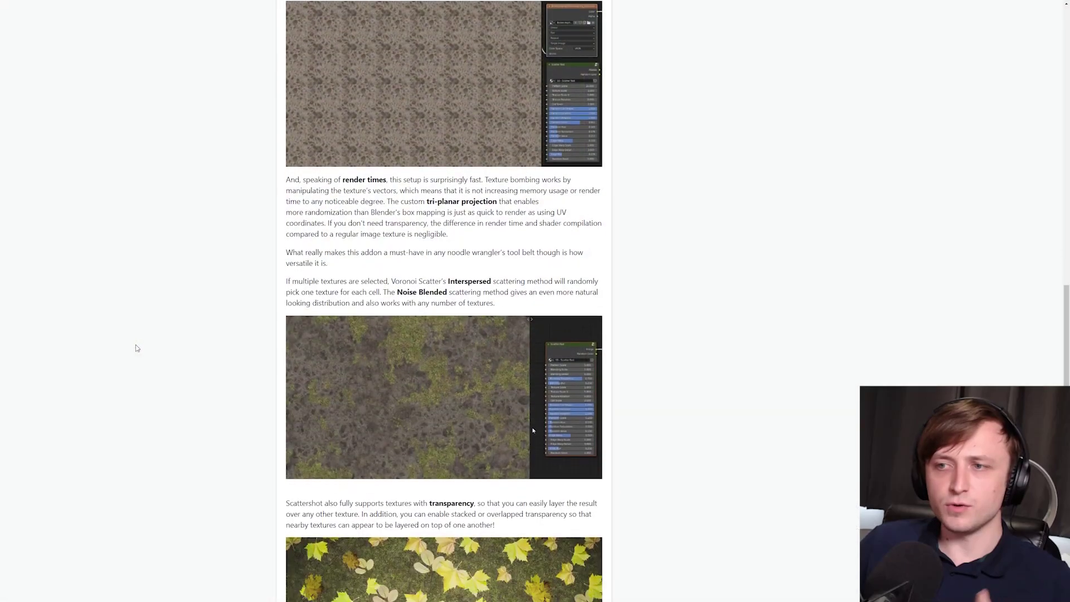
pyautogui.scroll(-3, 135, 348)
pyautogui.scroll(-6, 137, 348)
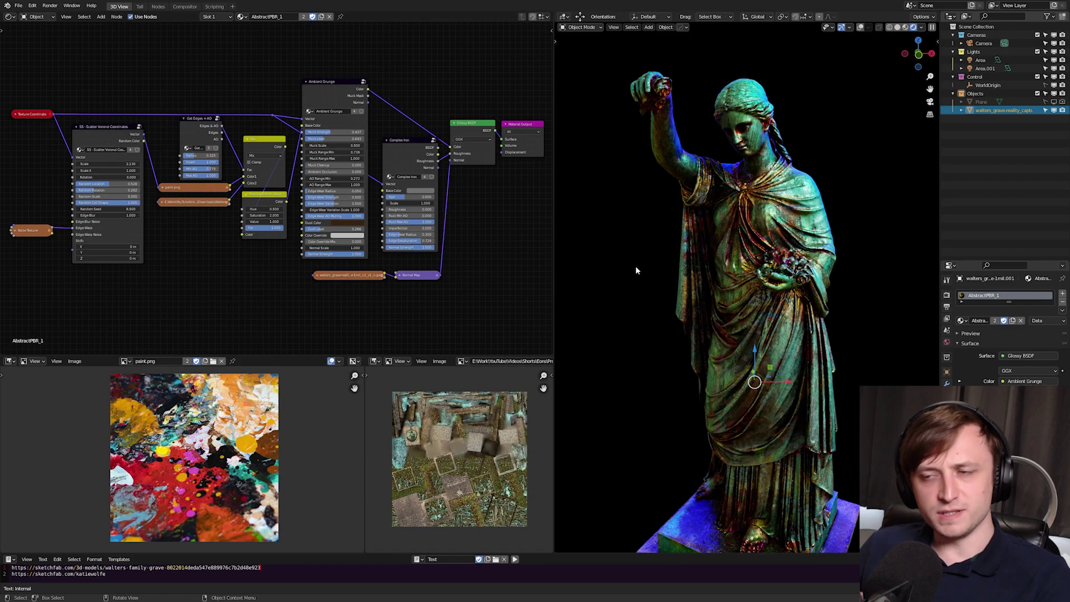
# Examine the paint and statue texture images and the SS - Scatter Voronoi Coordinates node in the material
pyautogui.moveTo(461, 461); pyautogui.dragTo(479, 462, button='middle')
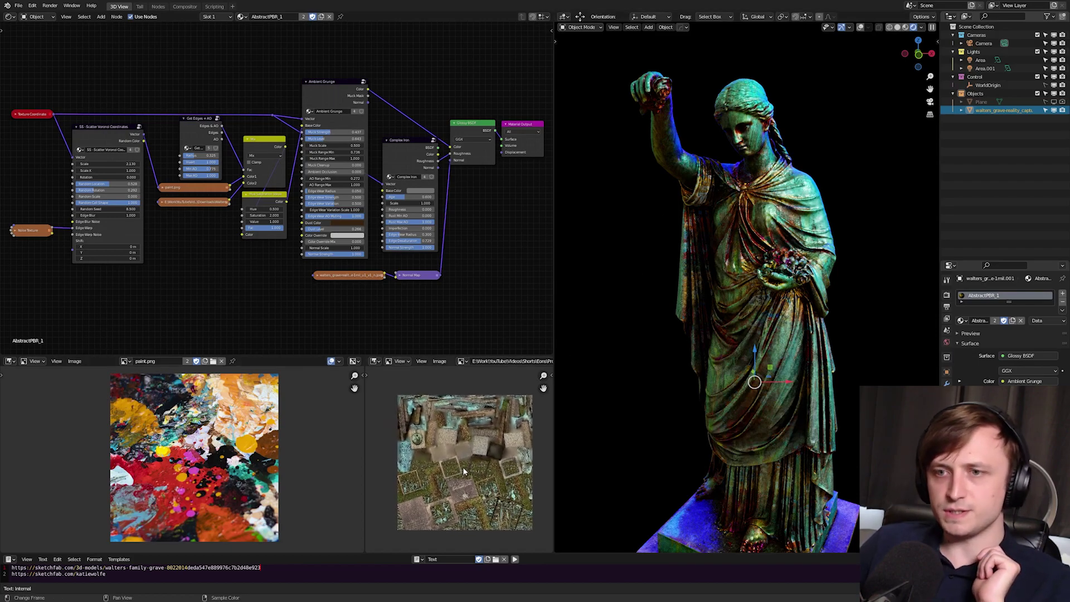
pyautogui.moveTo(280, 470); pyautogui.dragTo(270, 473, button='middle')
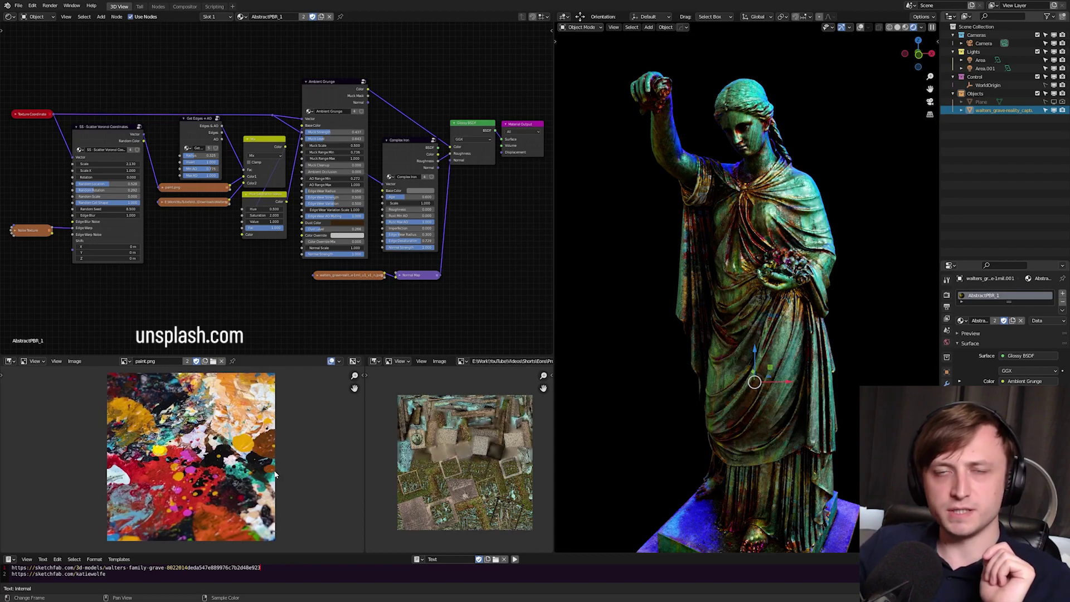
pyautogui.moveTo(274, 475); pyautogui.dragTo(272, 473, button='middle')
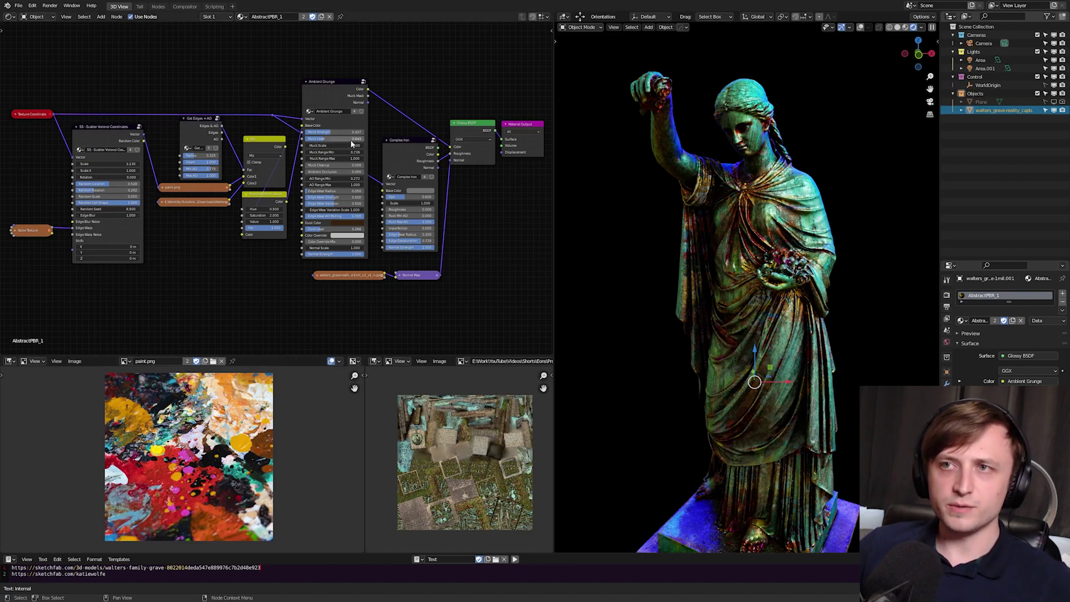
pyautogui.scroll(3, 190, 237)
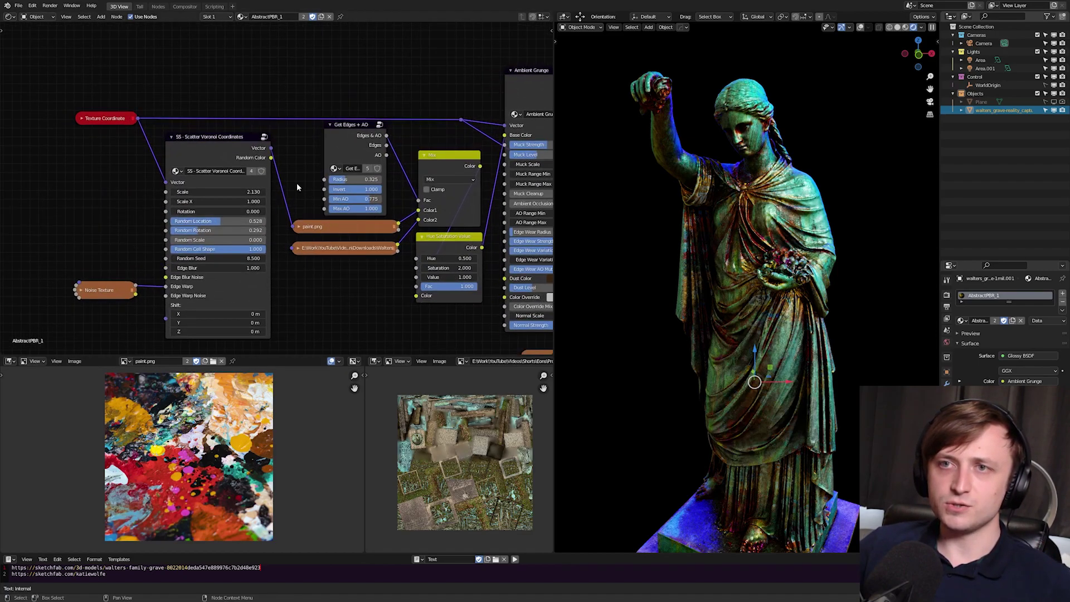
pyautogui.scroll(-1, 290, 137)
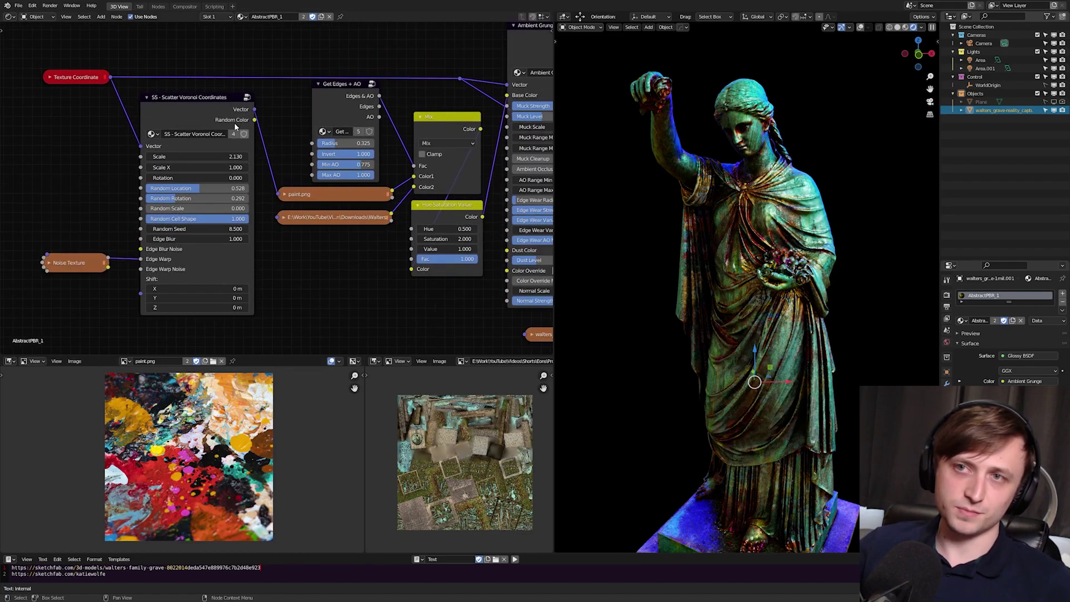
pyautogui.moveTo(187, 101); pyautogui.dragTo(183, 101)
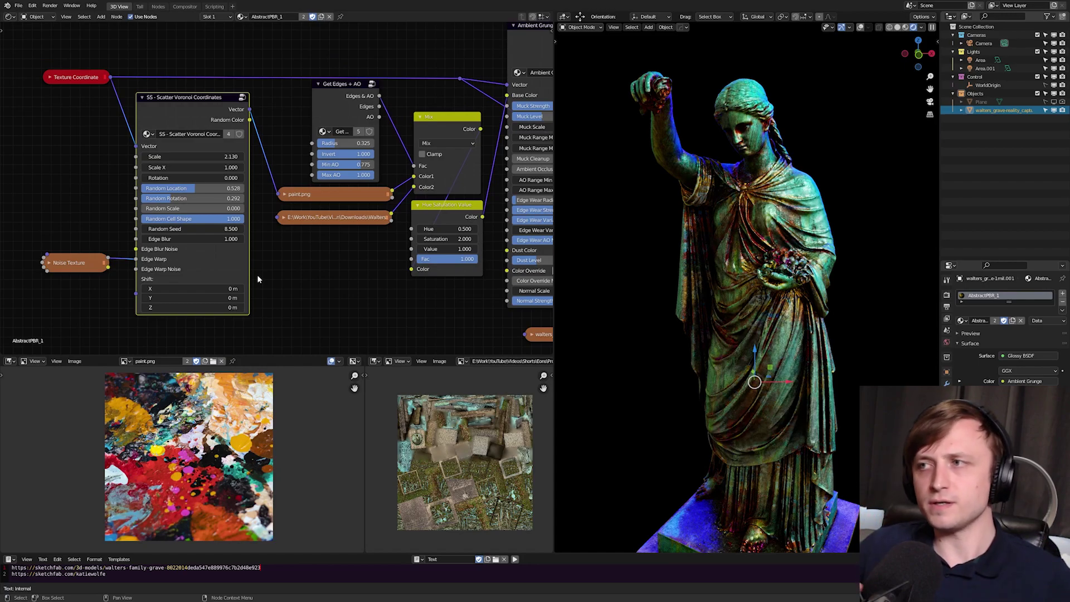
# Unhide the Plane in the viewport and select it
pyautogui.click(1046, 102)
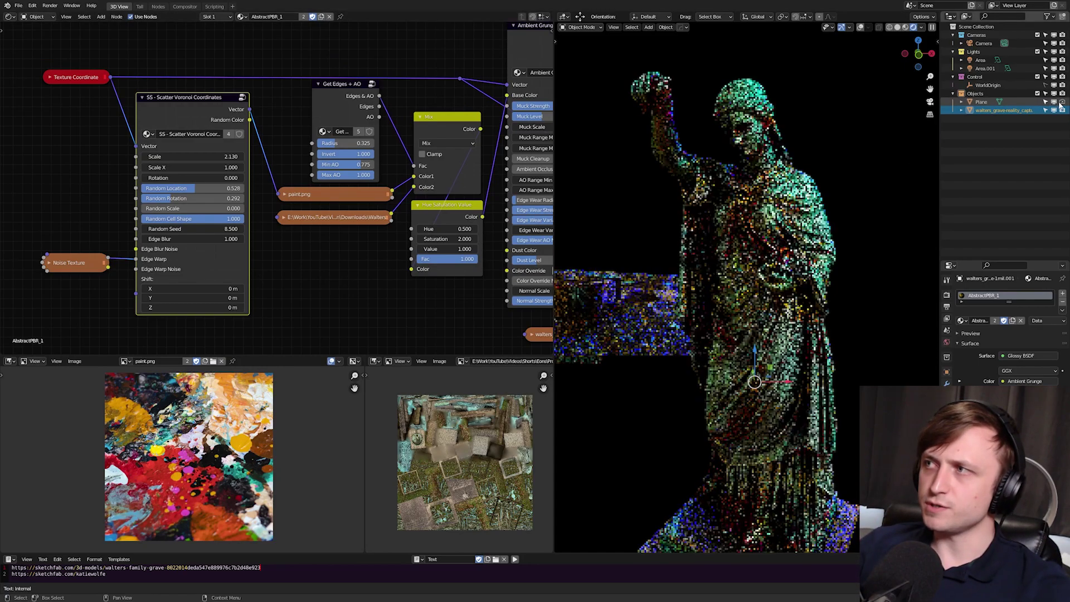
pyautogui.keyDown('shift'); pyautogui.moveTo(824, 263); pyautogui.dragTo(935, 233, button='middle'); pyautogui.keyUp('shift')
pyautogui.moveTo(593, 263); pyautogui.dragTo(672, 318, button='middle')
pyautogui.scroll(3, 666, 279)
pyautogui.keyDown('shift'); pyautogui.moveTo(652, 226); pyautogui.dragTo(728, 254, button='middle'); pyautogui.keyUp('shift')
pyautogui.click(728, 255)
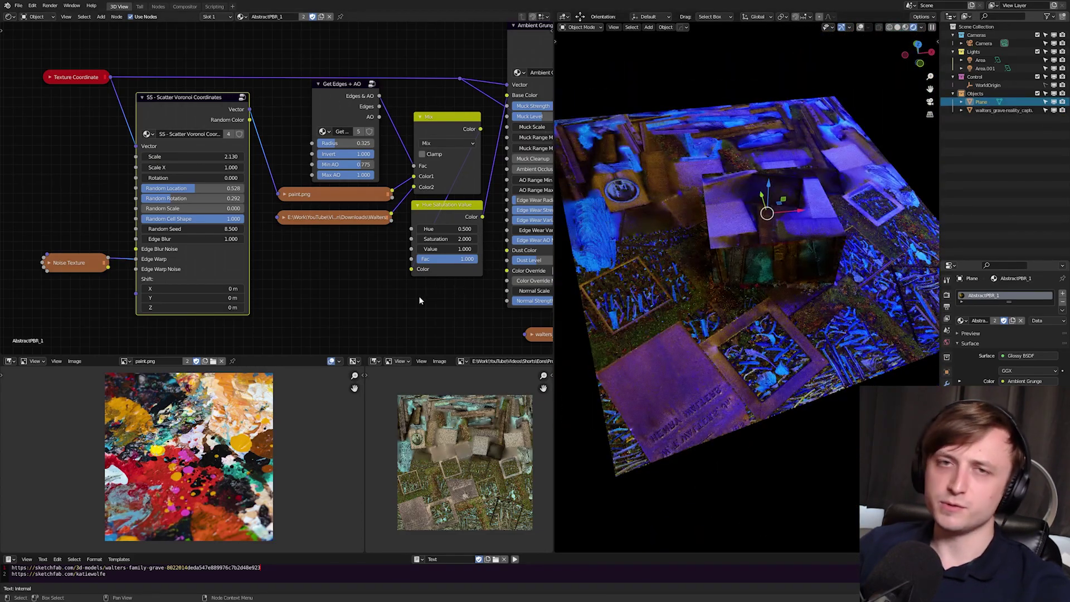
# Connect the paint.png texture's color output directly to the Base Color input of the Ambient Grunge node
pyautogui.moveTo(409, 198)
pyautogui.mouseDown(button='middle')
pyautogui.moveTo(353, 228)
pyautogui.moveTo(263, 240)
pyautogui.mouseUp(button='middle')
pyautogui.moveTo(262, 237); pyautogui.dragTo(379, 143)
pyautogui.scroll(8, 719, 339)
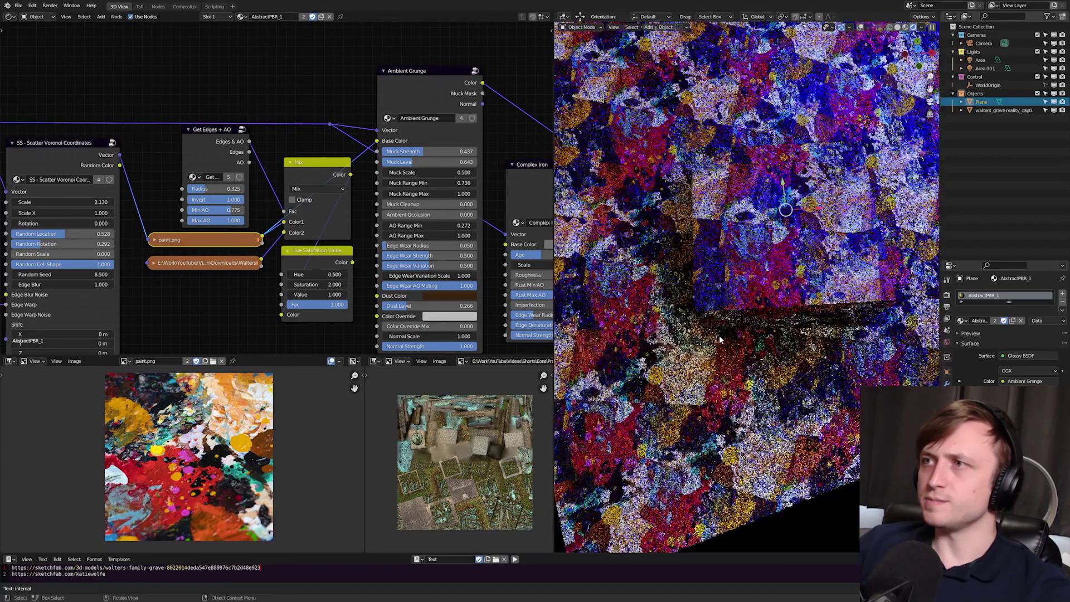
pyautogui.scroll(-1, 719, 339)
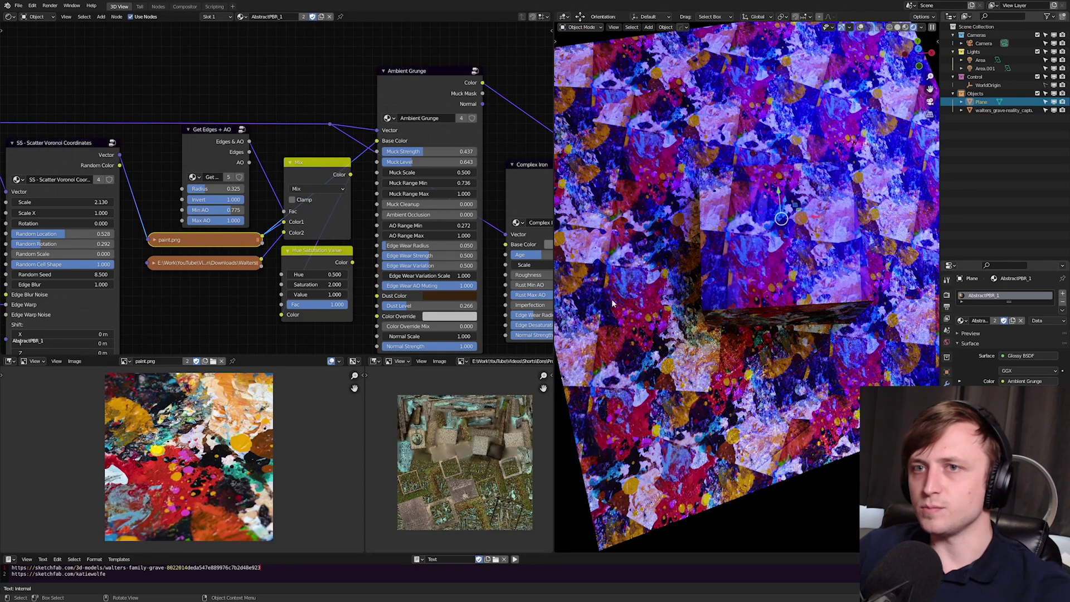
# Switch the render engine to Eevee and set the scatter node's Edge Blur to 0.58, Random Location to 0.616 and Random Rotation to 0.338
pyautogui.moveTo(54, 235); pyautogui.dragTo(168, 230, button='middle')
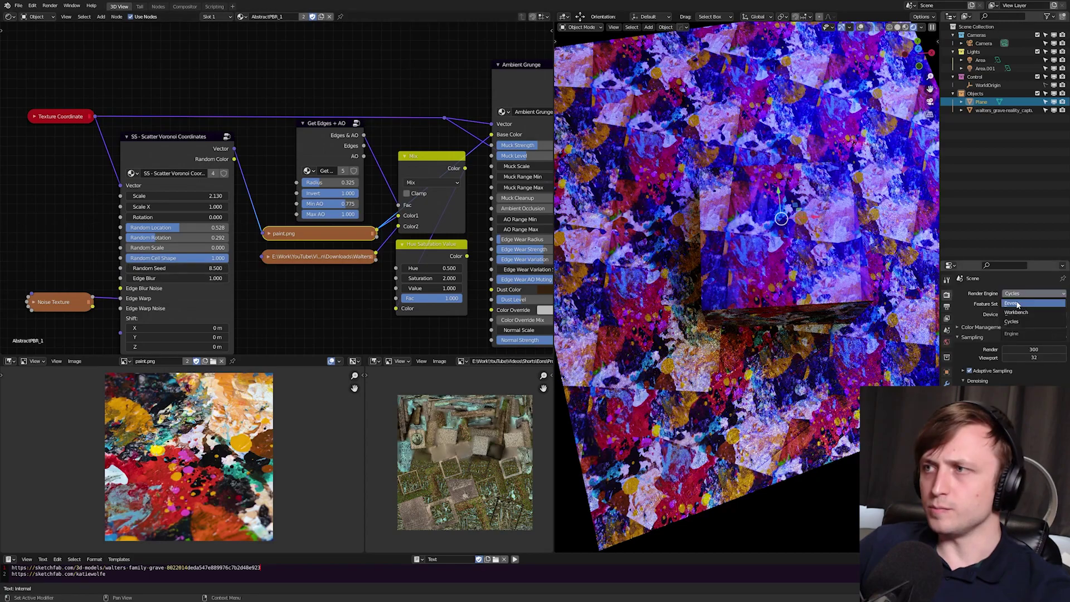
pyautogui.click(1019, 305)
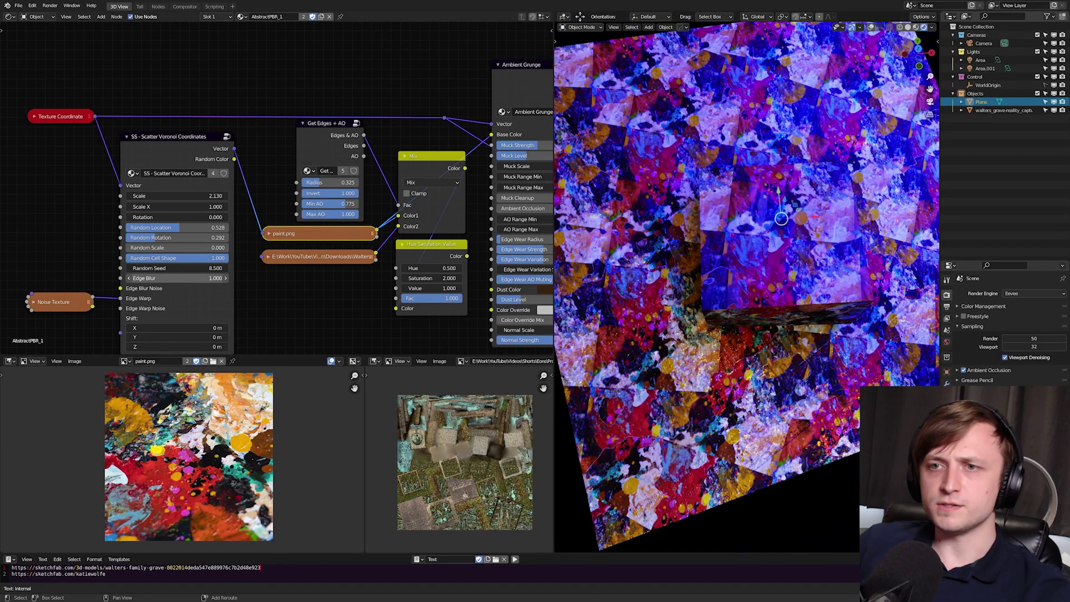
pyautogui.moveTo(195, 279); pyautogui.dragTo(147, 278)
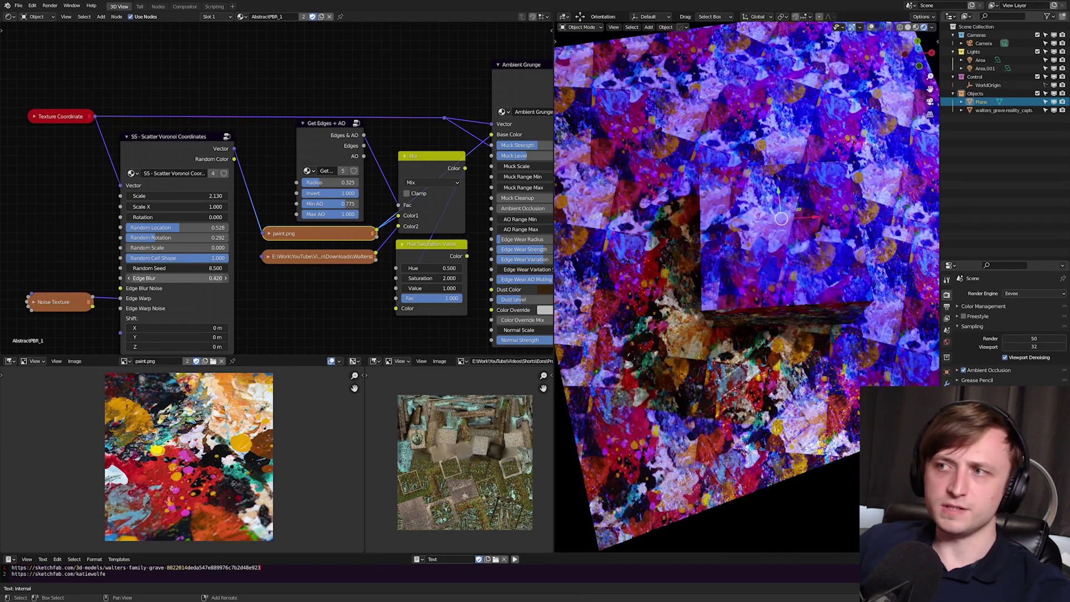
pyautogui.moveTo(178, 278)
pyautogui.mouseDown()
pyautogui.moveTo(204, 278)
pyautogui.moveTo(190, 278)
pyautogui.mouseUp()
pyautogui.moveTo(180, 228)
pyautogui.mouseDown()
pyautogui.moveTo(191, 228)
pyautogui.moveTo(161, 237)
pyautogui.mouseUp()
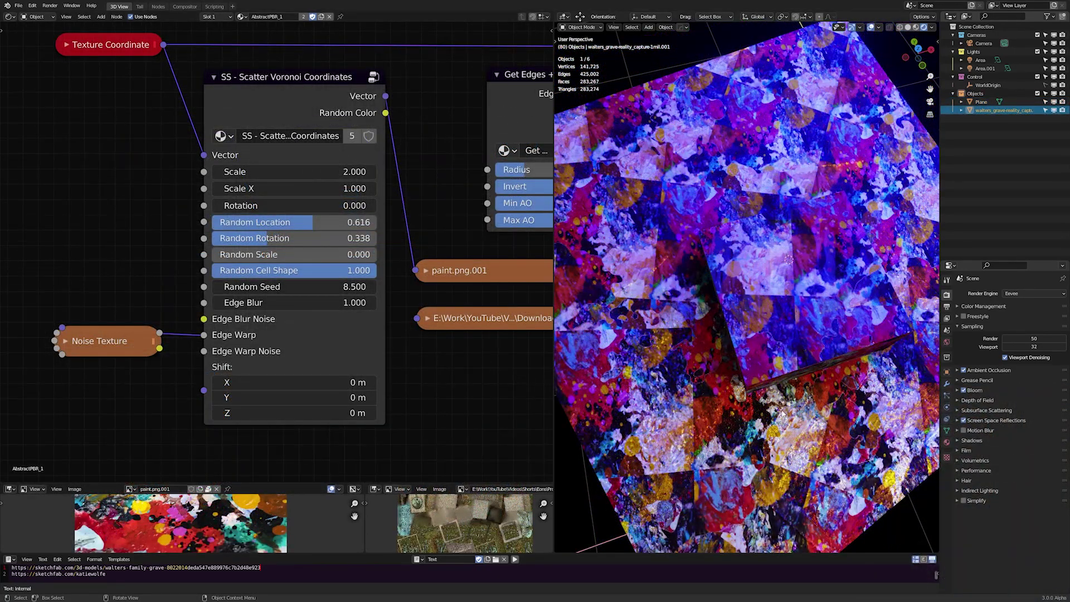
# Set the Scale of the SS - Scatter Voronoi Coordinates node to 1
pyautogui.moveTo(782, 413); pyautogui.dragTo(620, 378, button='middle')
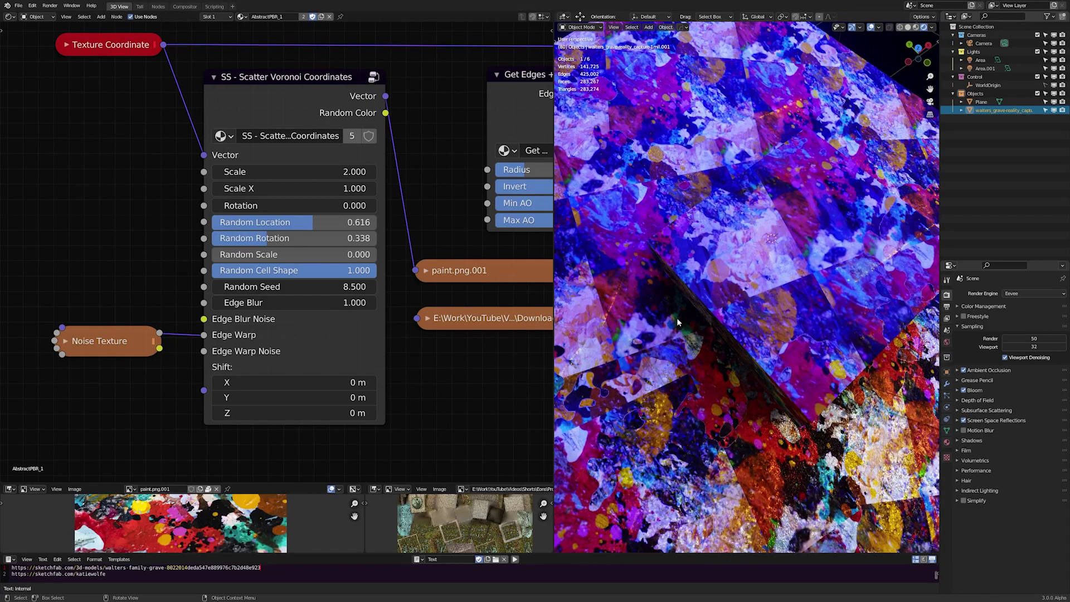
pyautogui.moveTo(668, 332); pyautogui.dragTo(629, 362, button='middle')
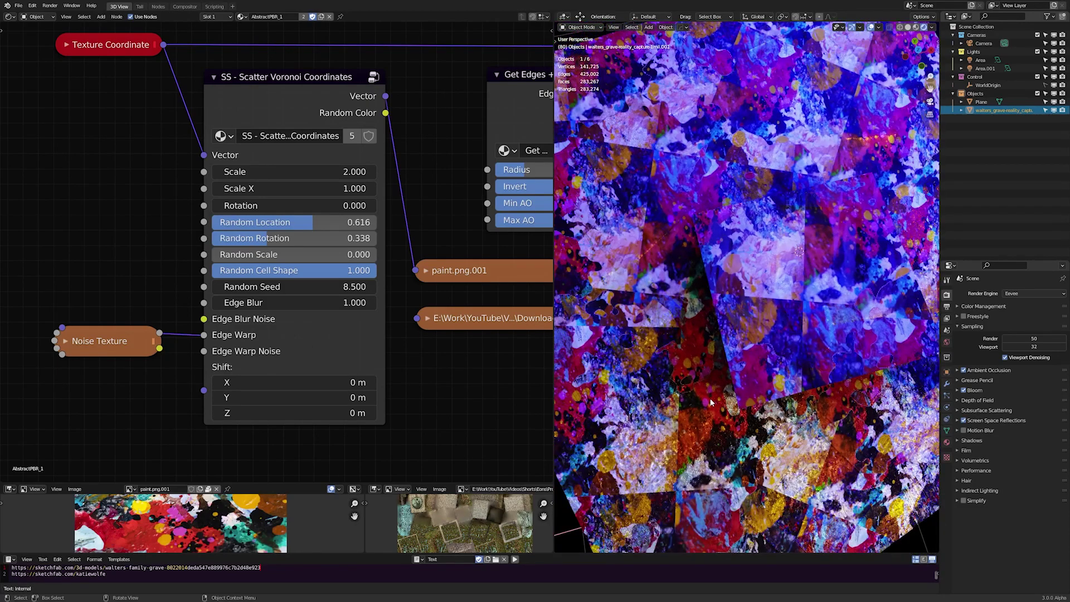
pyautogui.click(264, 173)
pyautogui.write('1')
pyautogui.press('Return')
# Fine-tune the Edge Blur of the scatter node while checking the pattern on the plane up close
pyautogui.moveTo(775, 267); pyautogui.dragTo(794, 252, button='middle')
pyautogui.scroll(-1, 794, 252)
pyautogui.moveTo(301, 303)
pyautogui.keyDown('shift'); pyautogui.mouseDown()
pyautogui.moveTo(248, 303)
pyautogui.moveTo(305, 303)
pyautogui.mouseUp(); pyautogui.keyUp('shift')
pyautogui.moveTo(797, 328); pyautogui.dragTo(792, 306, button='middle')
pyautogui.scroll(1, 786, 316)
pyautogui.scroll(2, 791, 305)
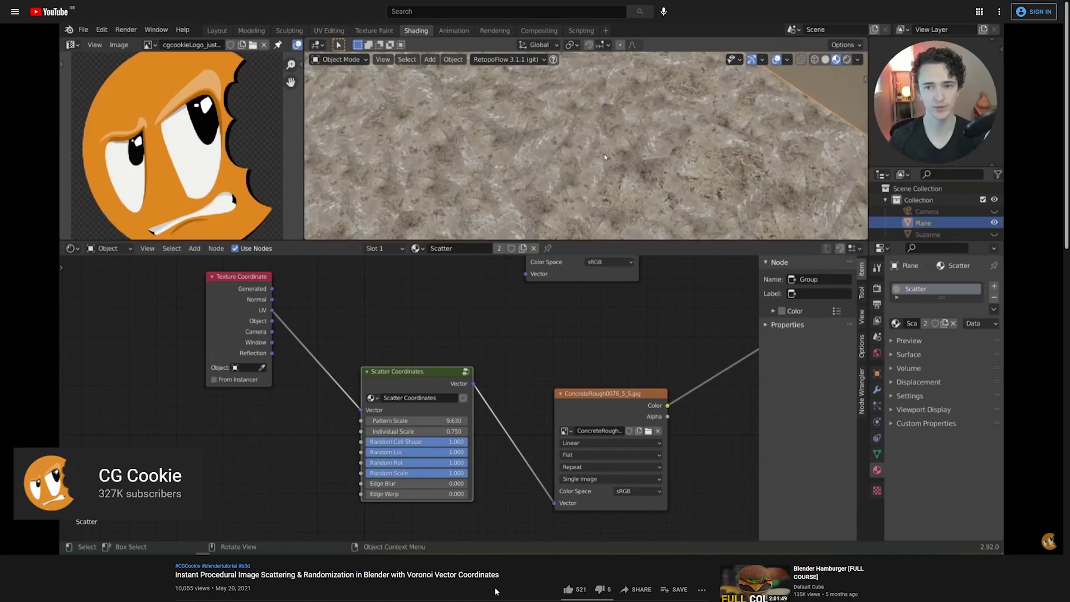
pyautogui.rightClick(497, 590)
pyautogui.click(471, 590)
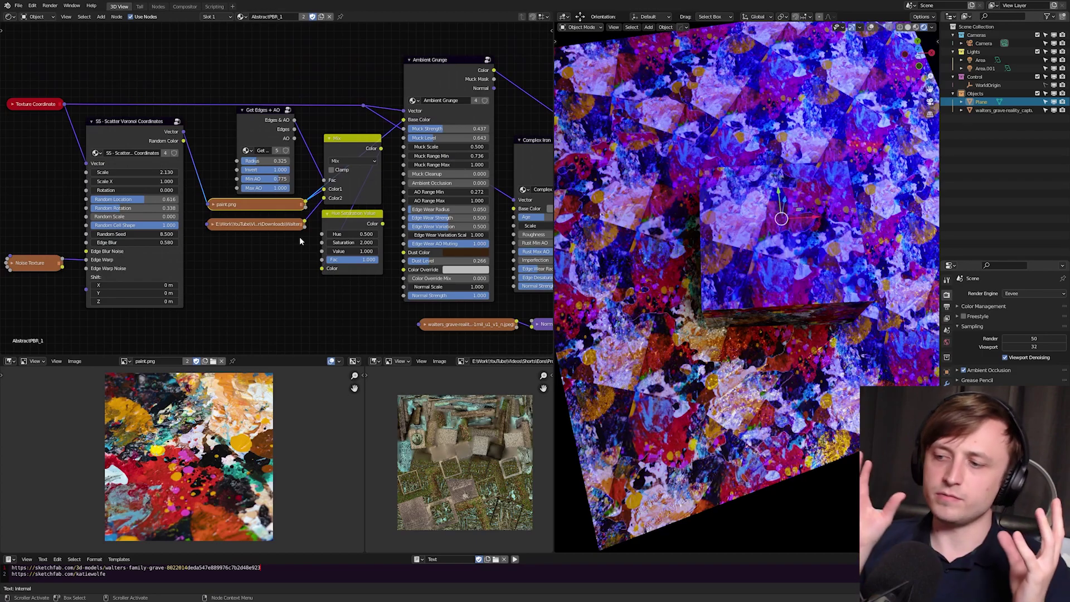
# Move the statue's image texture node further below paint.png and select the Get Edges + AO node
pyautogui.scroll(3, 279, 242)
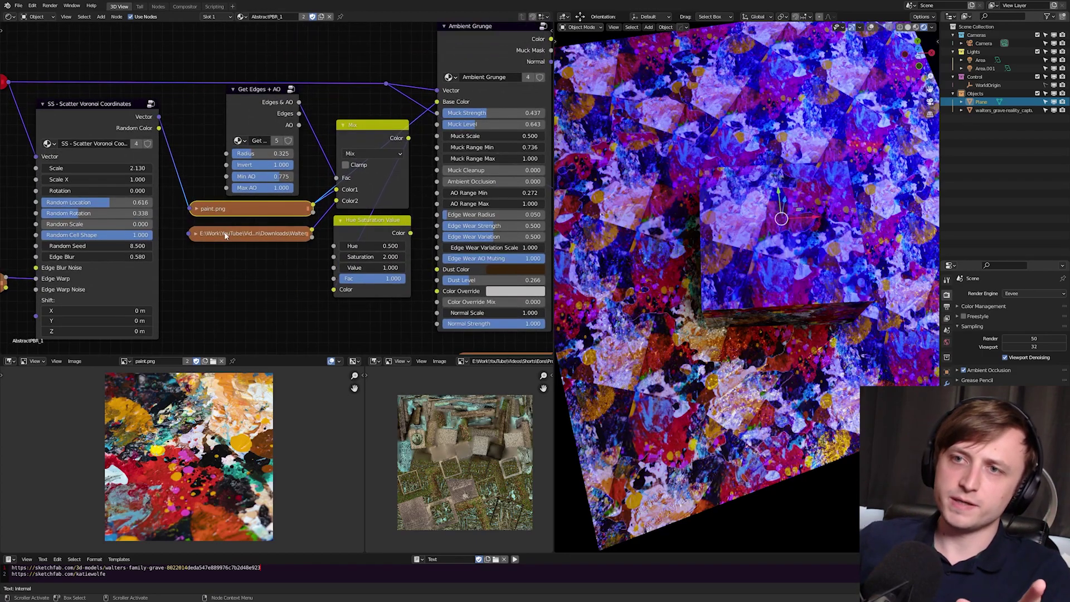
pyautogui.moveTo(225, 235); pyautogui.dragTo(224, 260)
pyautogui.click(196, 259)
pyautogui.moveTo(214, 281); pyautogui.dragTo(210, 228, button='middle')
pyautogui.moveTo(210, 228); pyautogui.dragTo(205, 278)
pyautogui.click(193, 155)
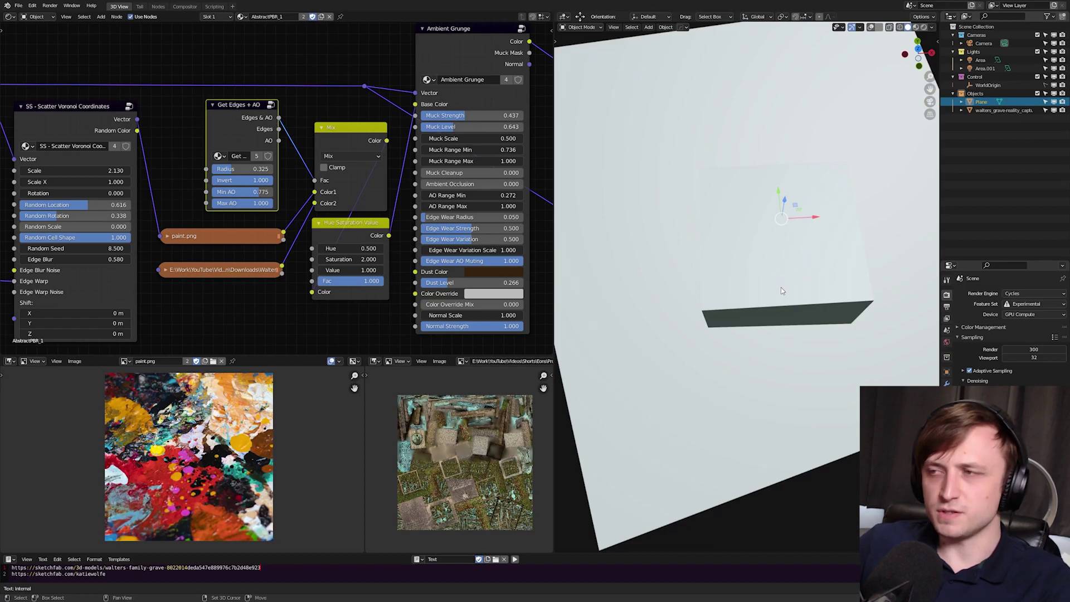
# Hide the Plane in the viewport so only the statue is displayed
pyautogui.moveTo(682, 287); pyautogui.dragTo(686, 246, button='middle')
pyautogui.scroll(-3, 768, 266)
pyautogui.moveTo(1062, 101); pyautogui.dragTo(1045, 101)
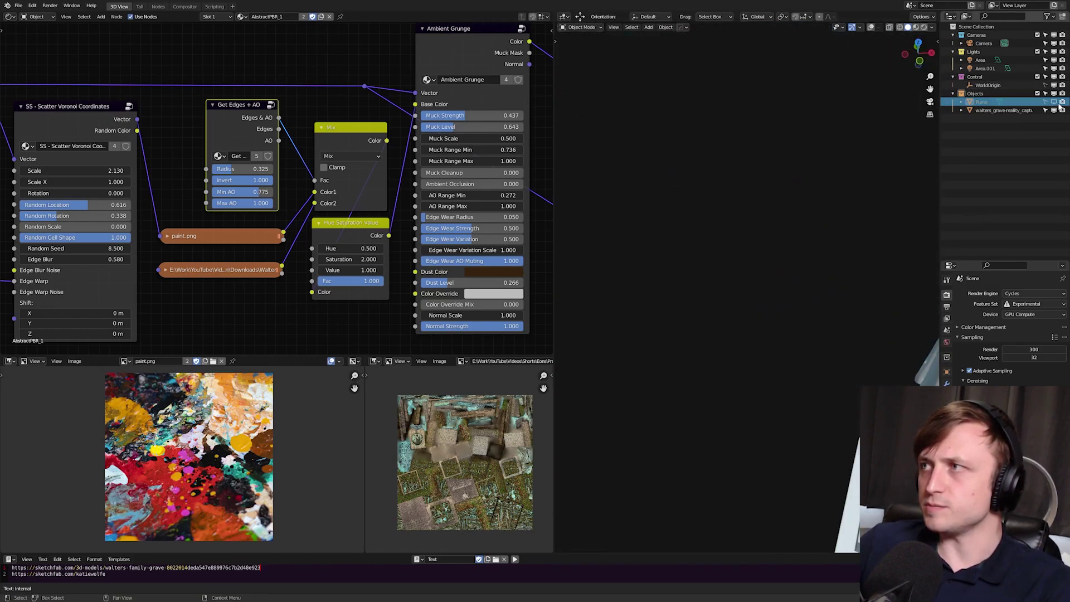
pyautogui.keyDown('shift'); pyautogui.moveTo(836, 251); pyautogui.dragTo(651, 212, button='middle'); pyautogui.keyUp('shift')
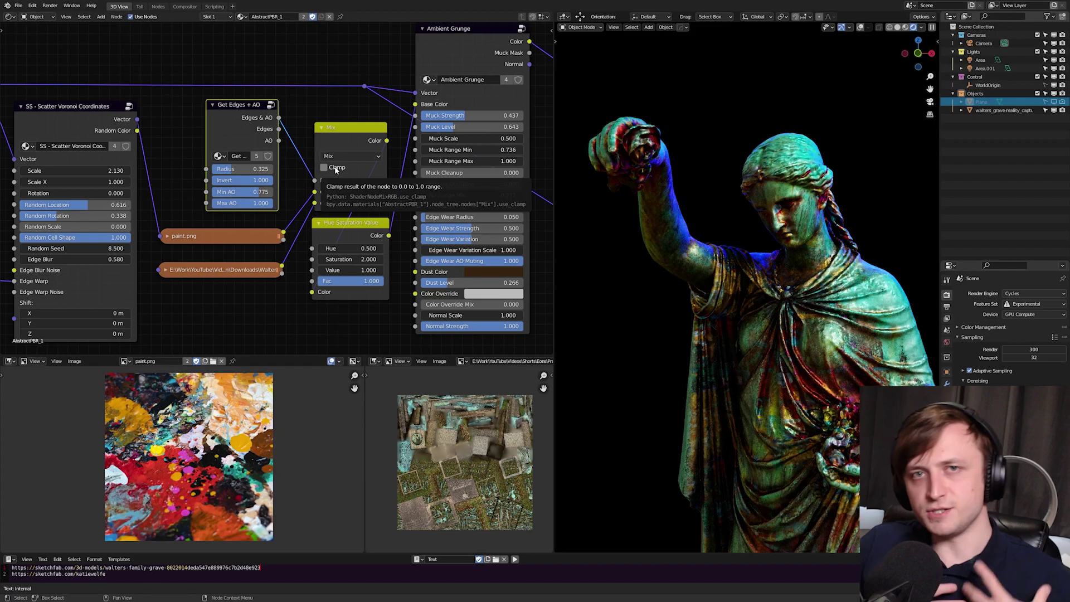
# Try a different Hue in the Hue Saturation Value node and compare its effect on the statue
pyautogui.scroll(3, 282, 138)
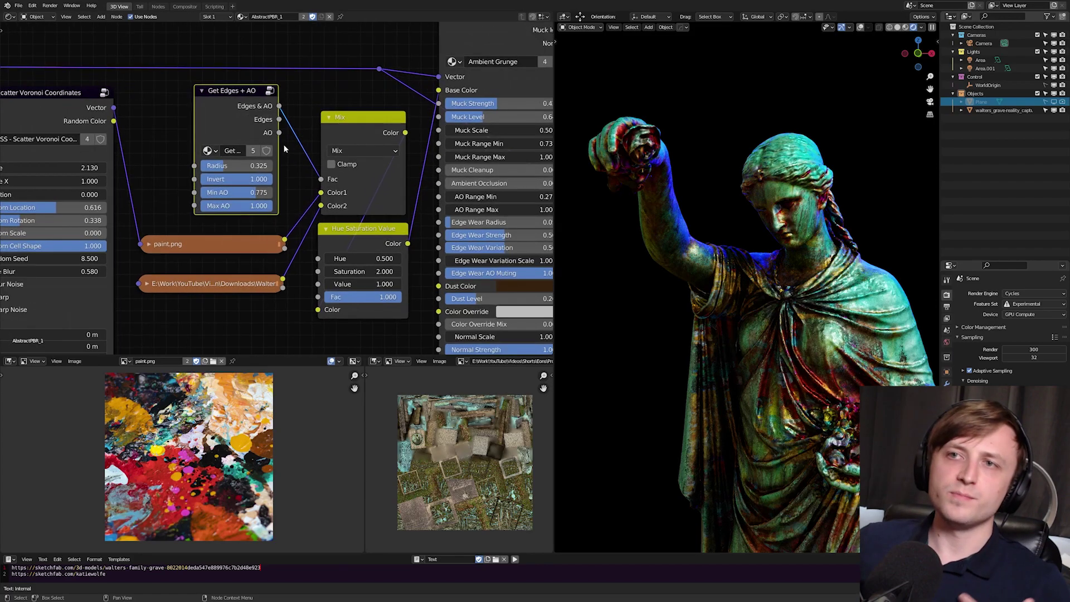
pyautogui.scroll(-1, 243, 115)
pyautogui.scroll(-1, 282, 113)
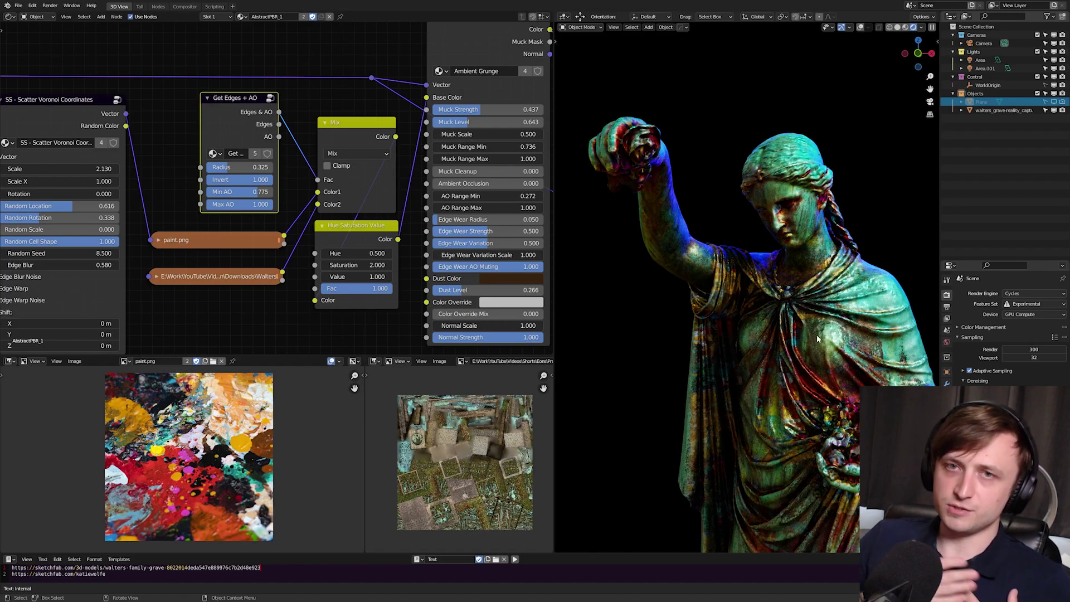
pyautogui.scroll(2, 817, 334)
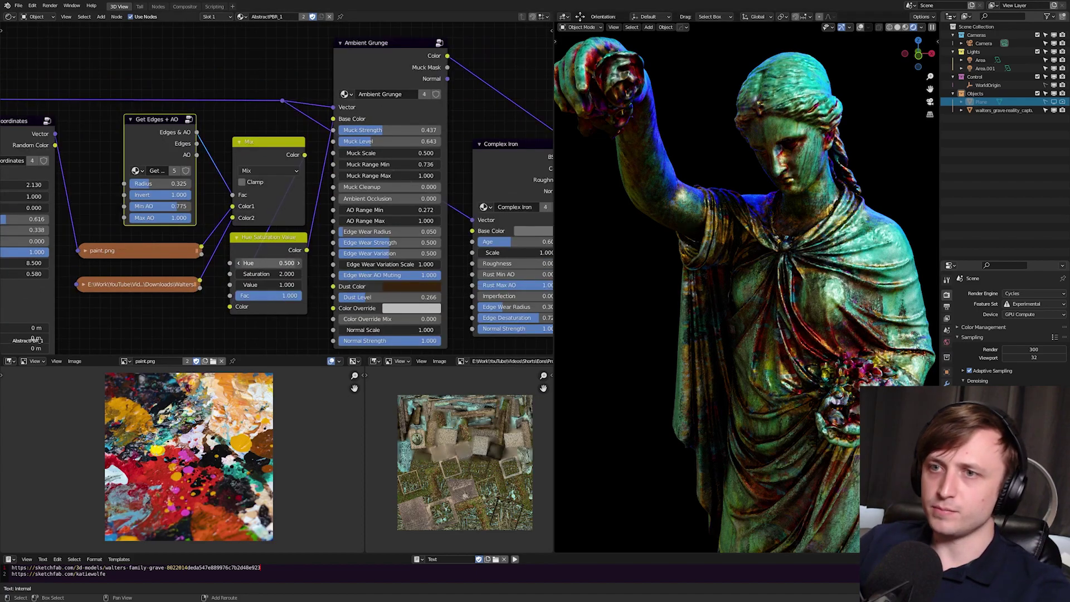
pyautogui.moveTo(268, 263); pyautogui.dragTo(305, 271)
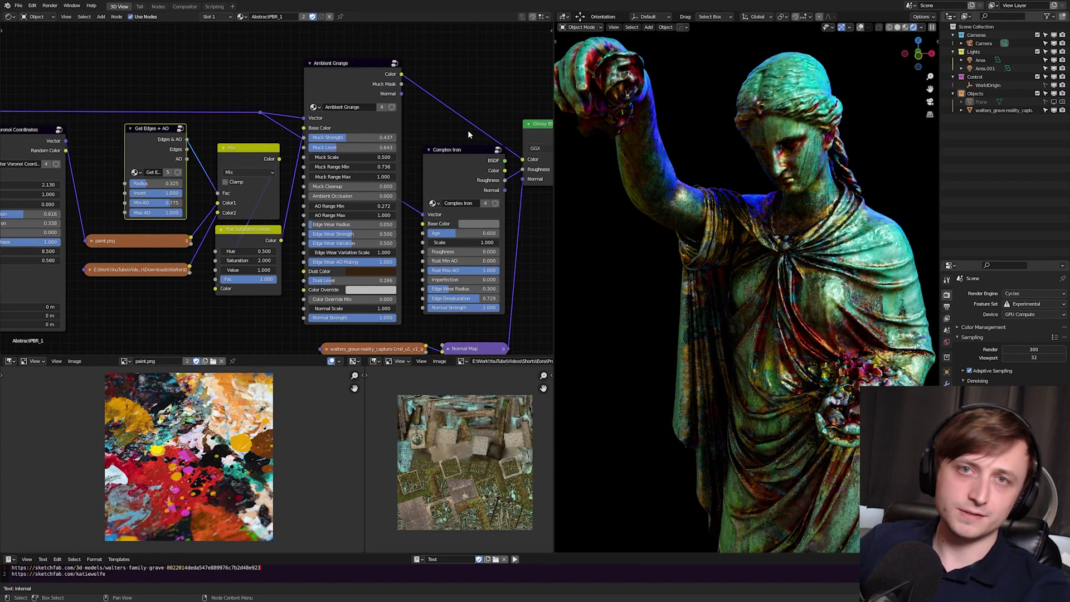
# Examine how the Ambient Grunge, Complex Iron and Normal Map nodes feed the Glossy BSDF
pyautogui.moveTo(467, 129); pyautogui.dragTo(336, 155, button='middle')
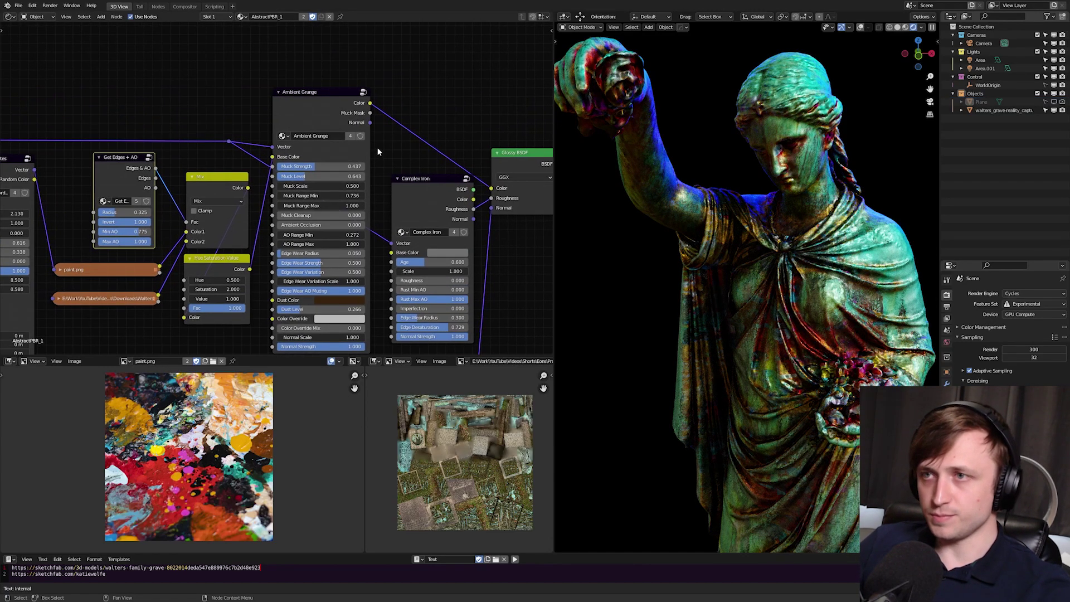
pyautogui.moveTo(378, 152); pyautogui.dragTo(322, 104, button='middle')
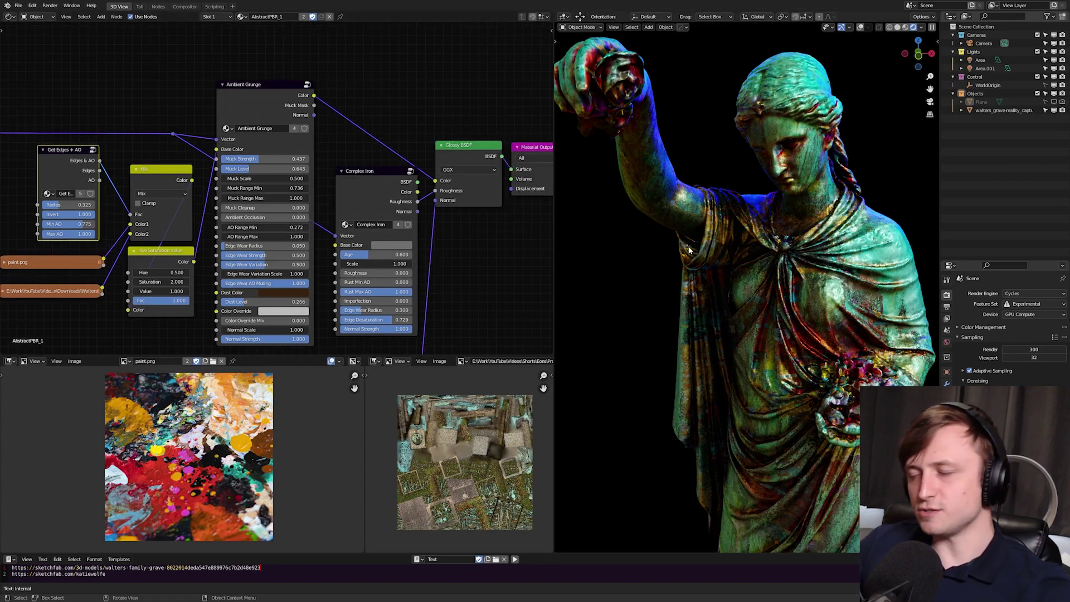
pyautogui.scroll(-2, 714, 256)
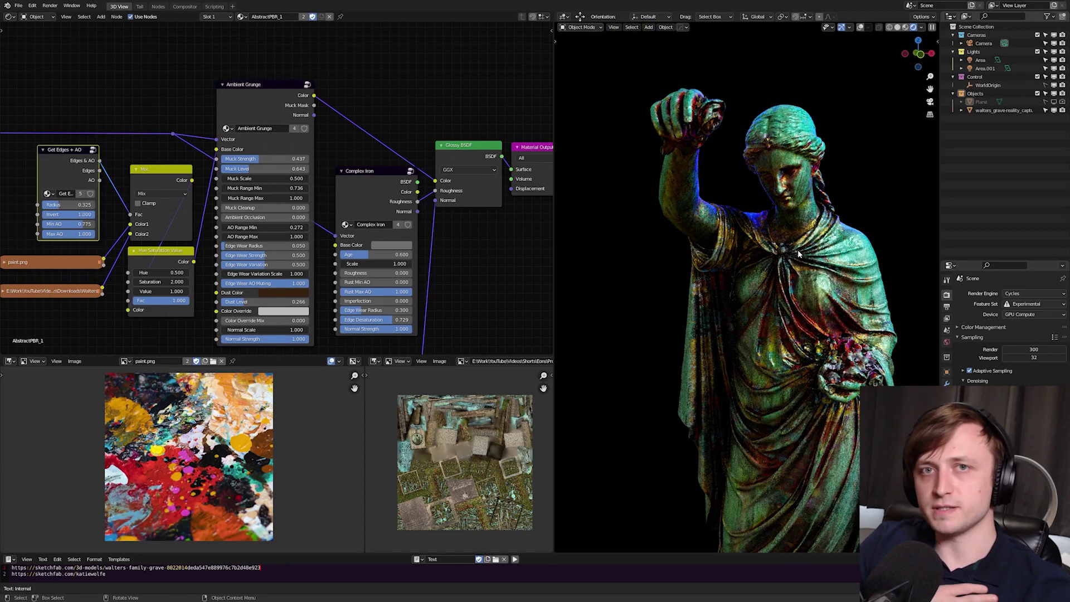
pyautogui.moveTo(485, 199); pyautogui.dragTo(475, 168, button='middle')
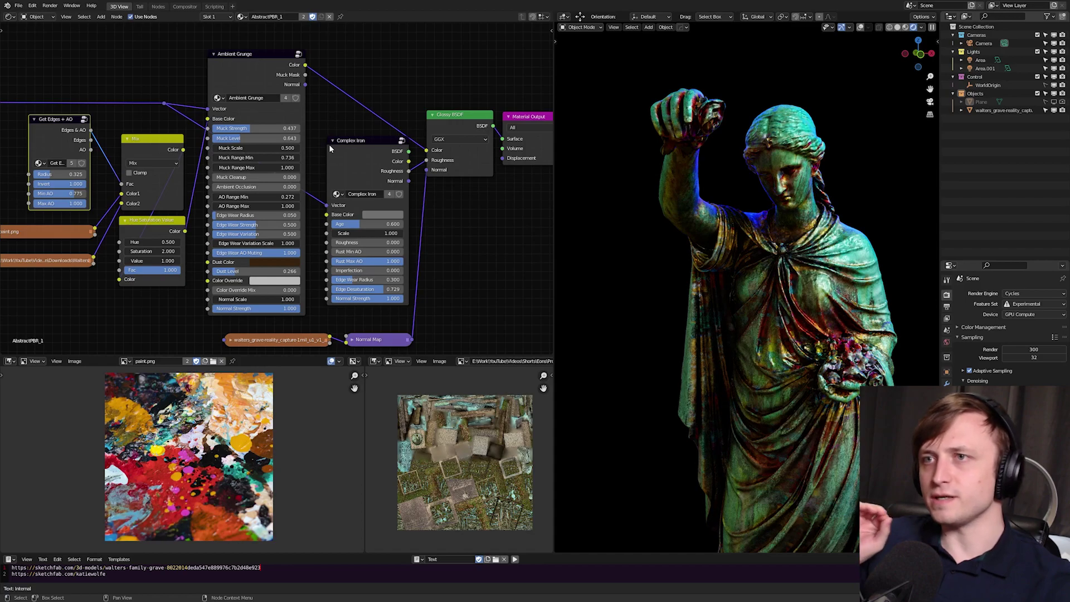
pyautogui.moveTo(415, 291); pyautogui.dragTo(434, 251, button='middle')
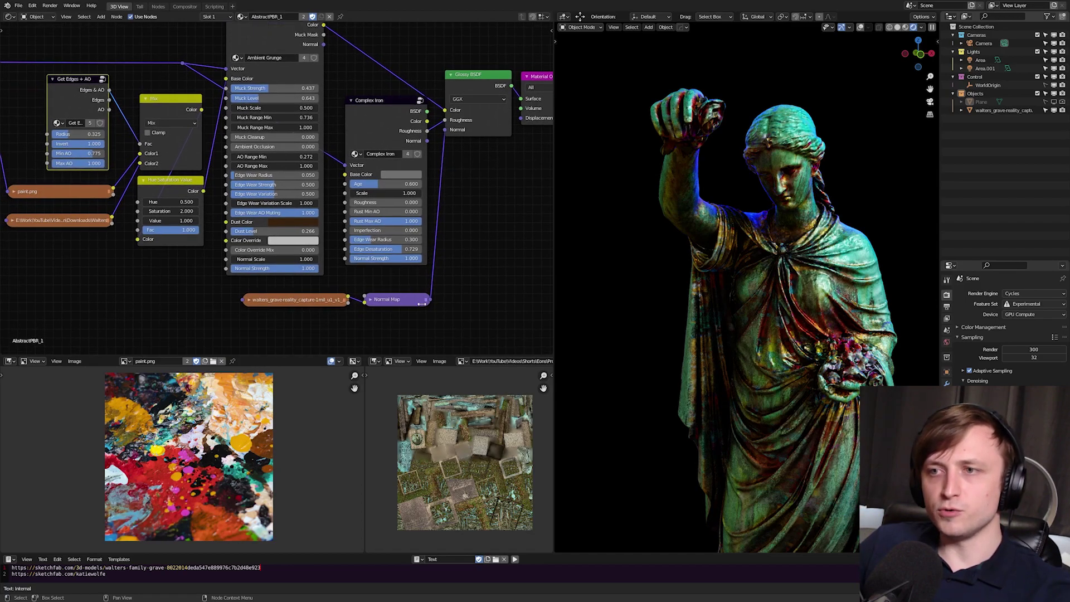
pyautogui.moveTo(459, 199); pyautogui.dragTo(501, 198, button='middle')
pyautogui.moveTo(245, 248); pyautogui.dragTo(427, 274, button='middle')
pyautogui.moveTo(410, 299); pyautogui.dragTo(129, 81)
pyautogui.press('g')
pyautogui.click(256, 122)
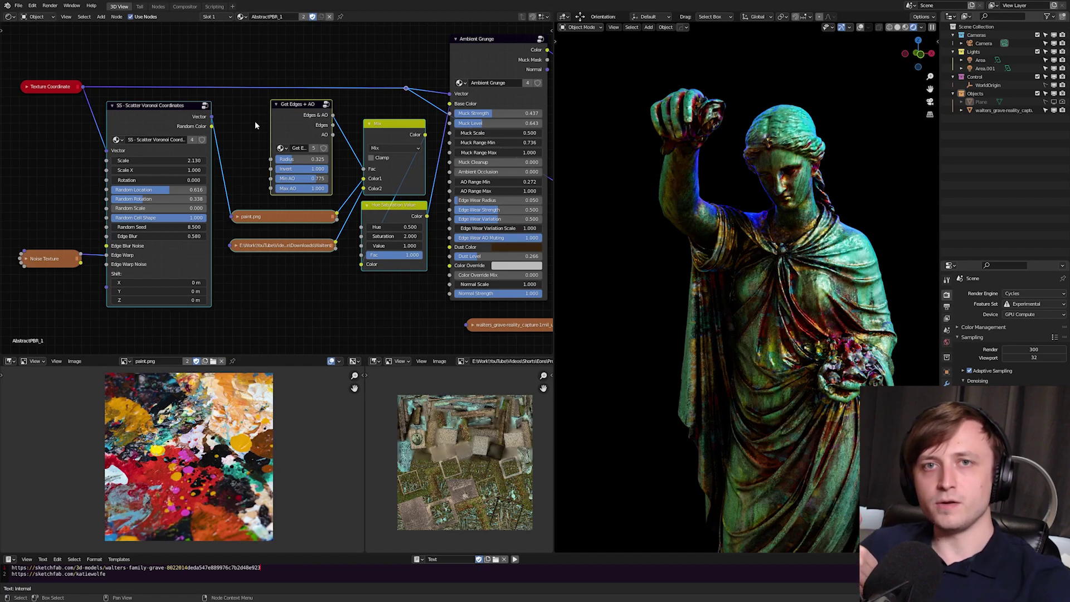
pyautogui.click(255, 122)
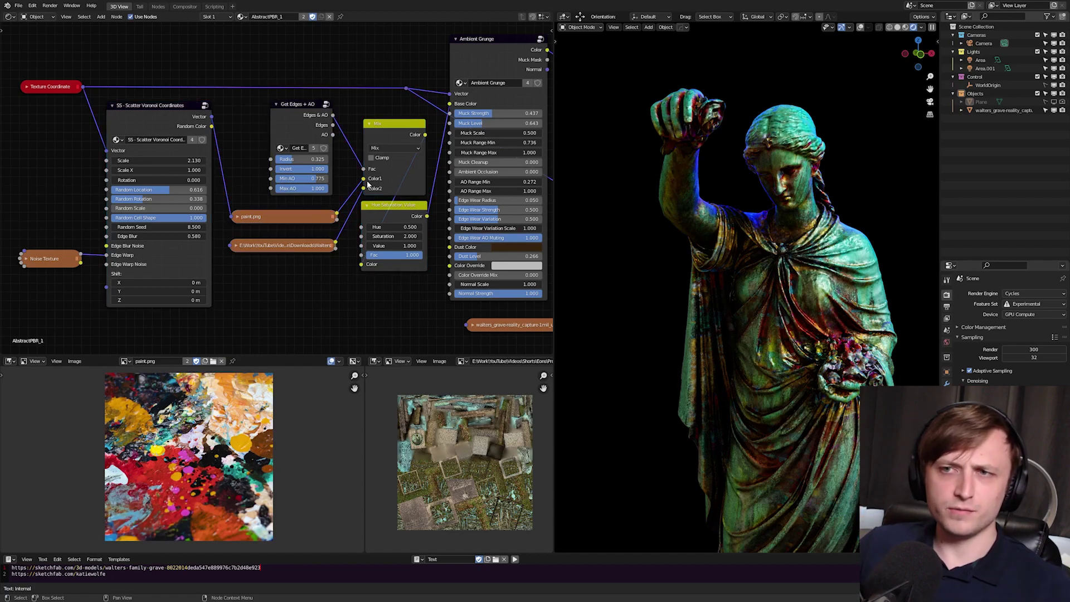
# Disconnect the statue's image texture from the Mix node's Color2 to compare the effect, and reconnect it
pyautogui.moveTo(364, 189); pyautogui.dragTo(360, 218)
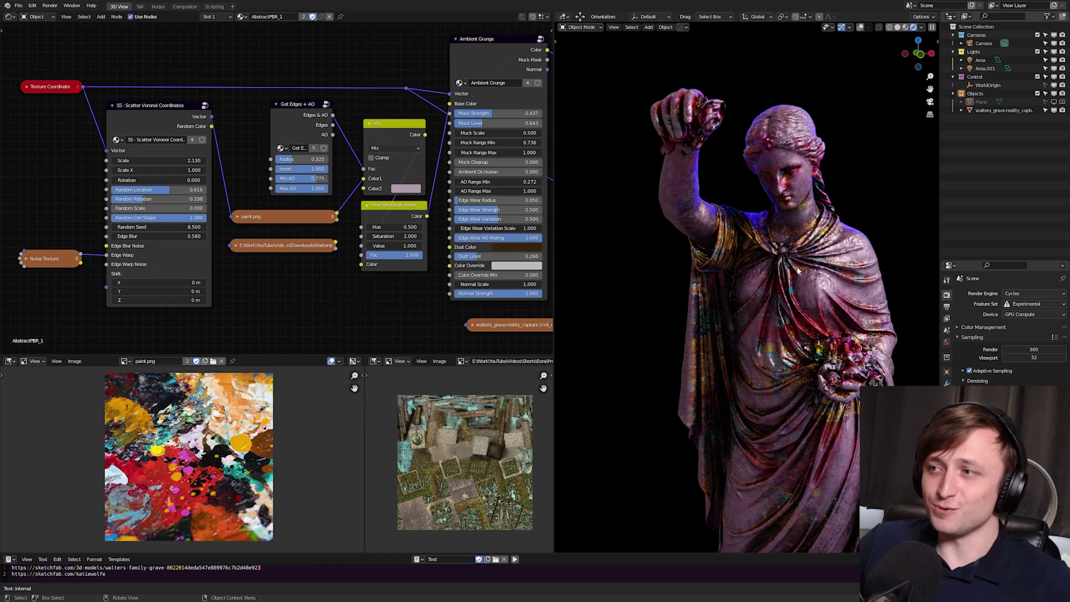
pyautogui.scroll(2, 798, 271)
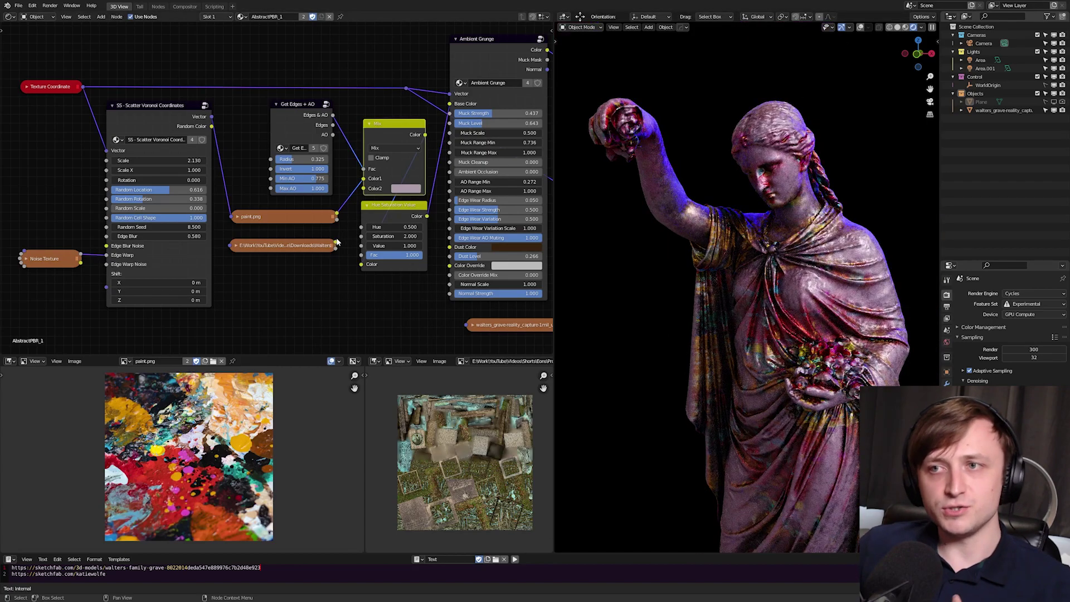
pyautogui.moveTo(336, 243); pyautogui.dragTo(364, 188)
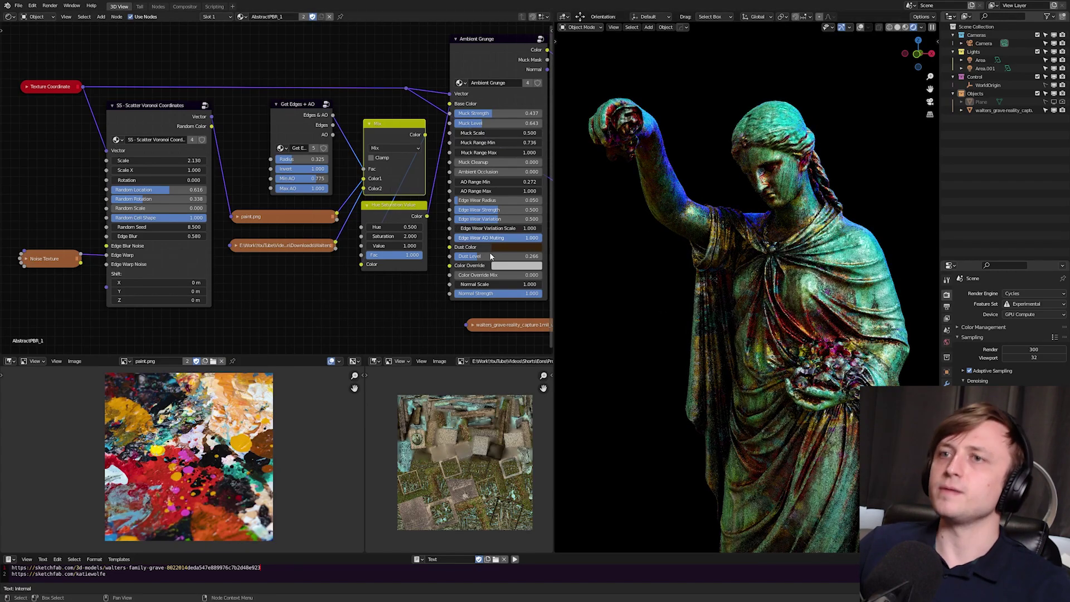
# Swap the Mix node's Color1 and Color2 textures to compare the blend, and swap them back
pyautogui.scroll(1, 322, 243)
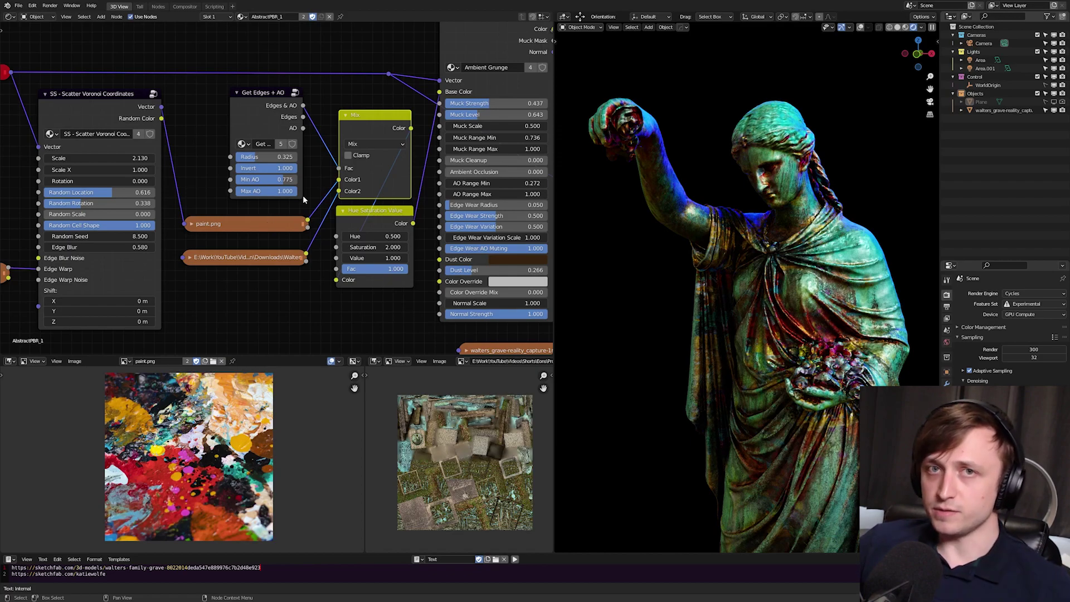
pyautogui.moveTo(339, 191); pyautogui.dragTo(339, 180)
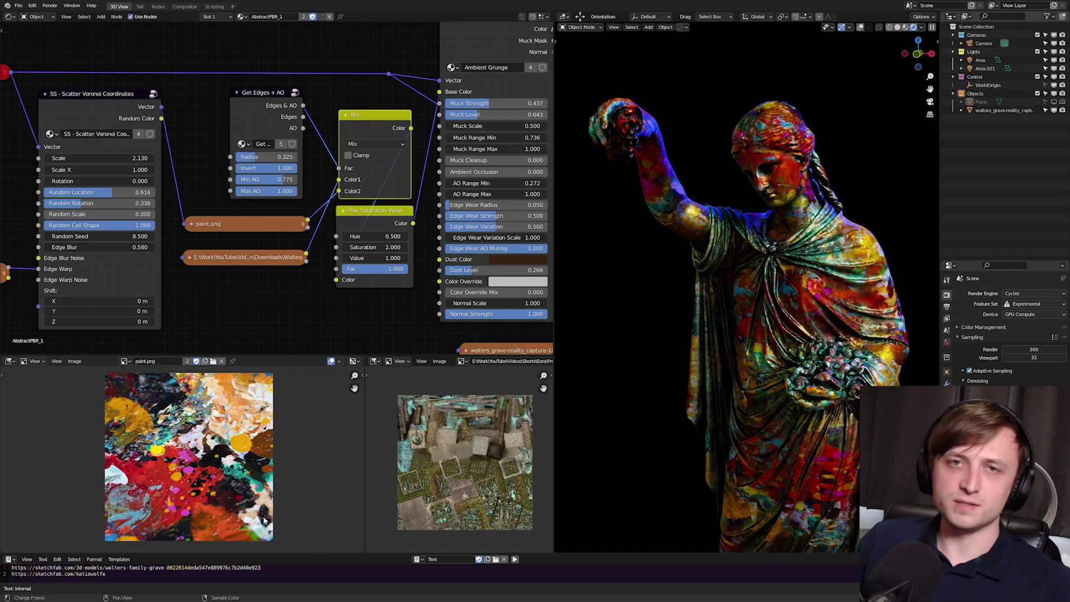
pyautogui.moveTo(339, 191); pyautogui.dragTo(338, 179)
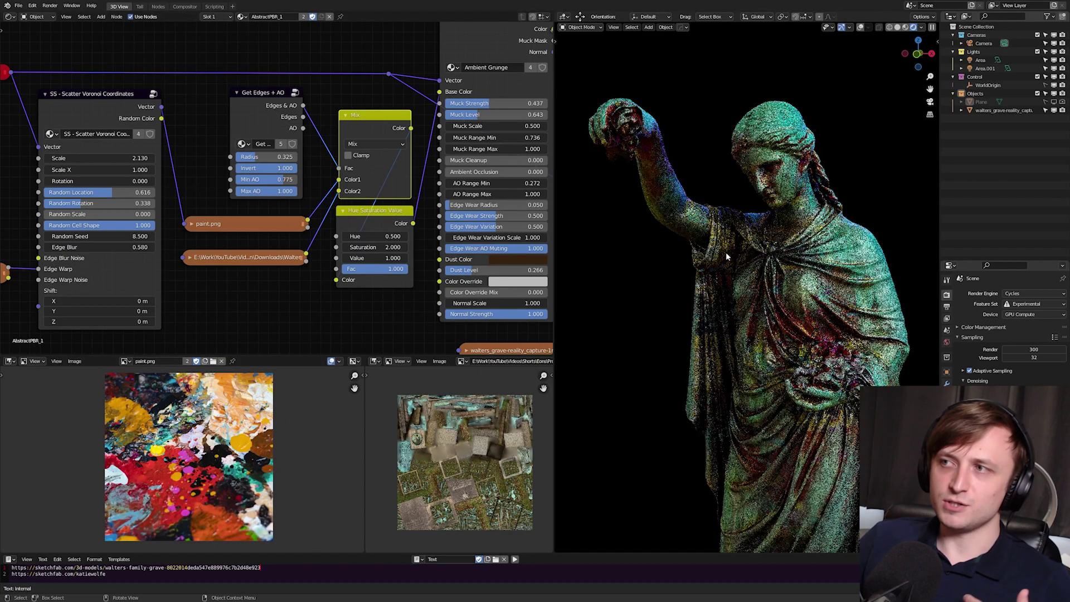
# Show wood.png in the image editor and switch the statue's material to AbstractPBR_2, leaving the statue deselected
pyautogui.click(127, 361)
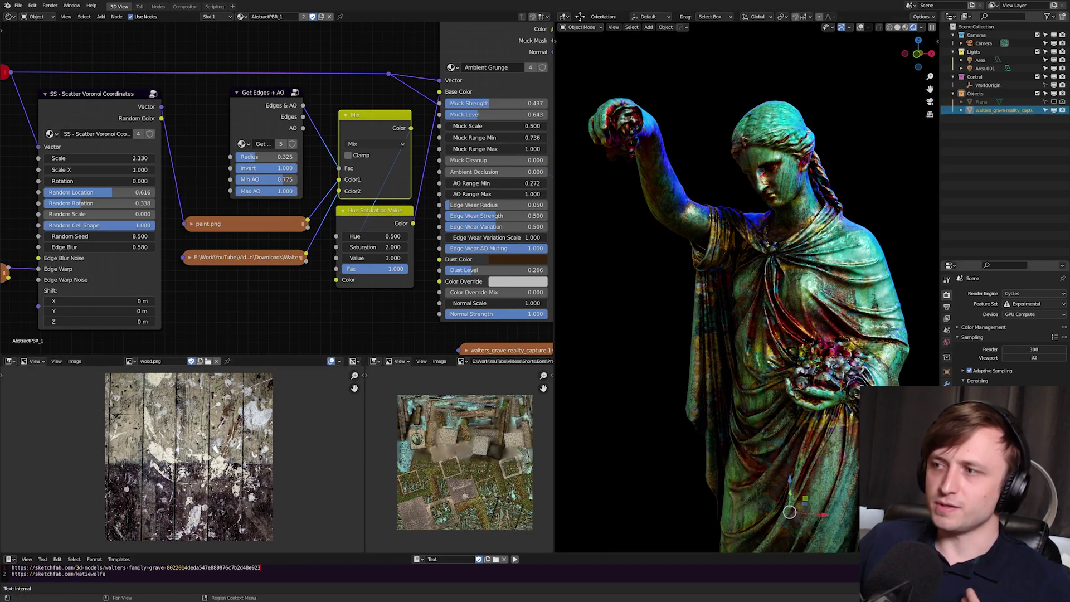
pyautogui.click(946, 441)
pyautogui.click(961, 321)
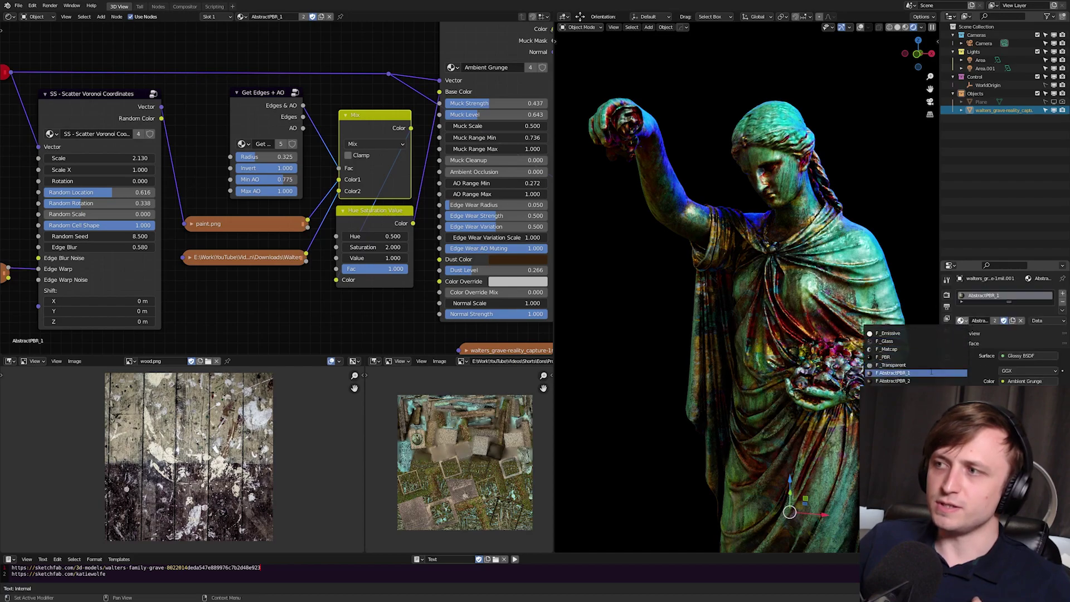
pyautogui.click(914, 381)
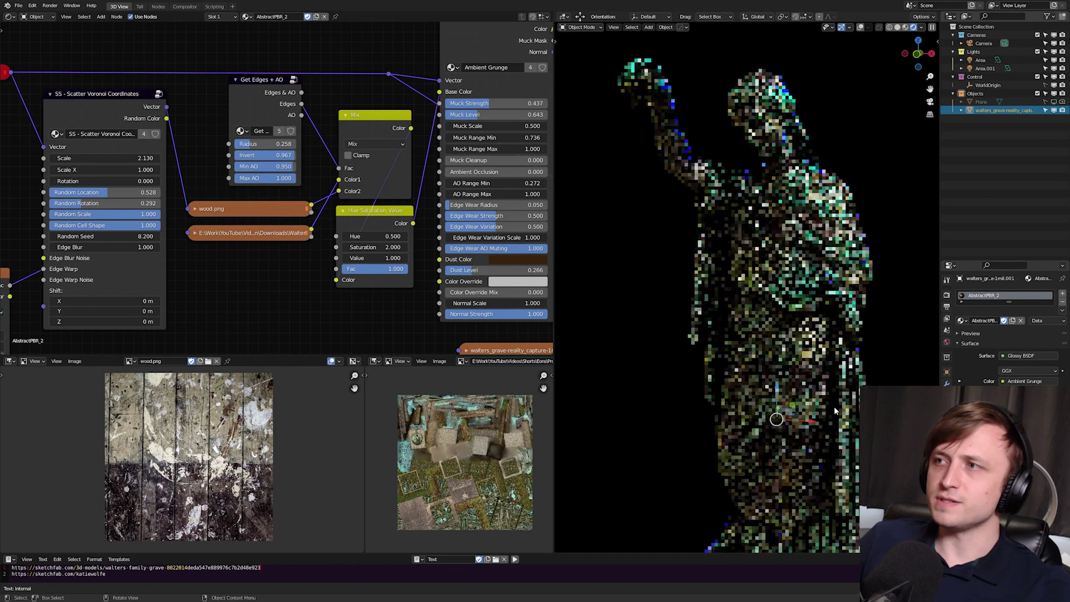
pyautogui.hotkey('alt', 'a')
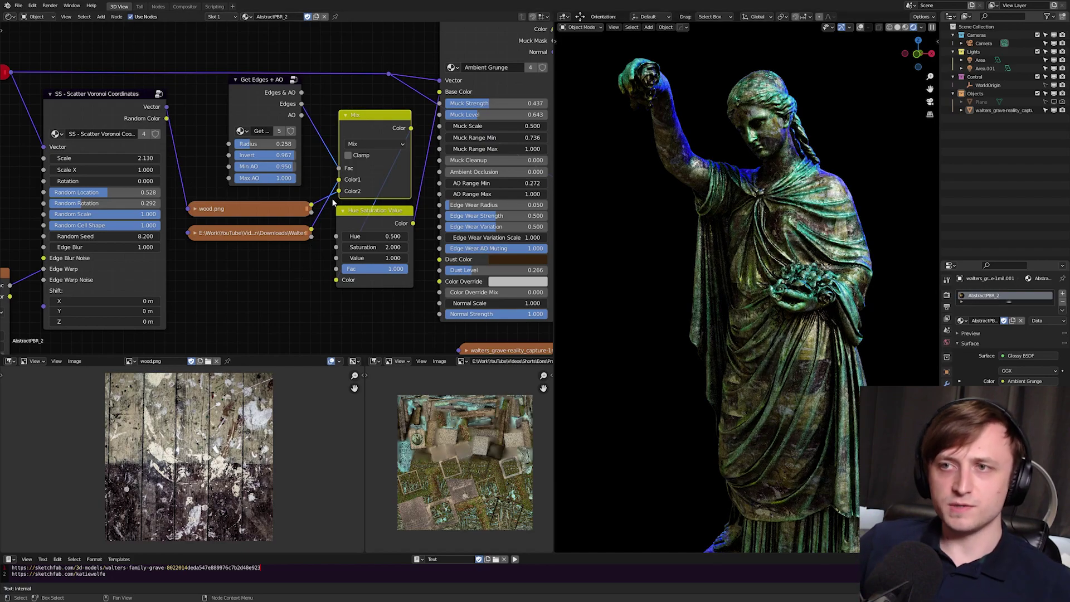
# Try the Mix node with wood.png and the statue texture swapped, and with the statue texture disconnected
pyautogui.moveTo(339, 192); pyautogui.dragTo(311, 229)
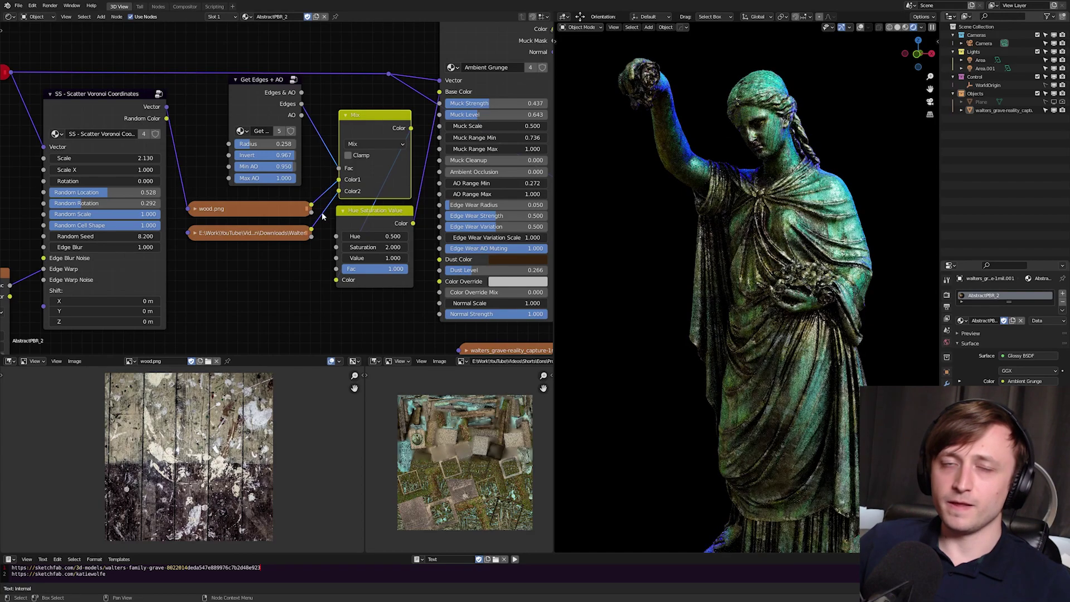
pyautogui.moveTo(338, 193); pyautogui.dragTo(362, 200)
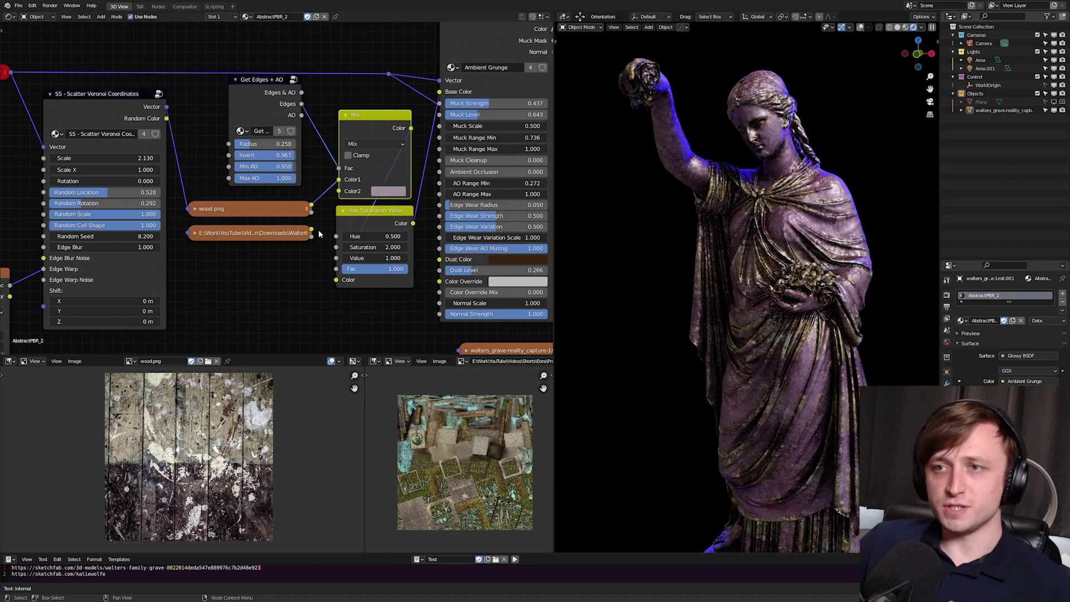
pyautogui.moveTo(311, 229); pyautogui.dragTo(338, 191)
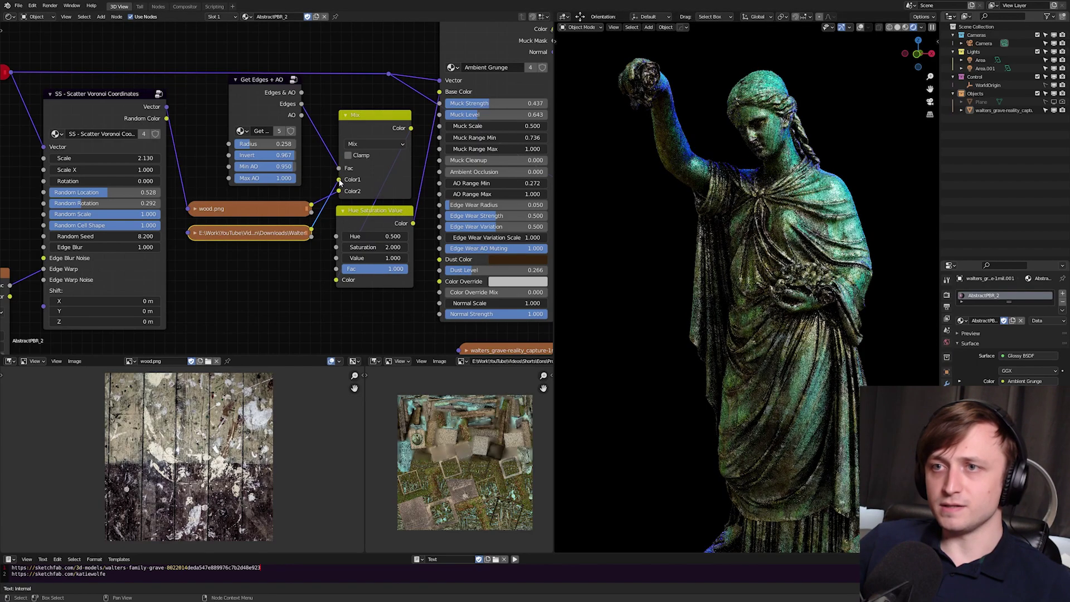
pyautogui.moveTo(338, 179); pyautogui.dragTo(306, 253)
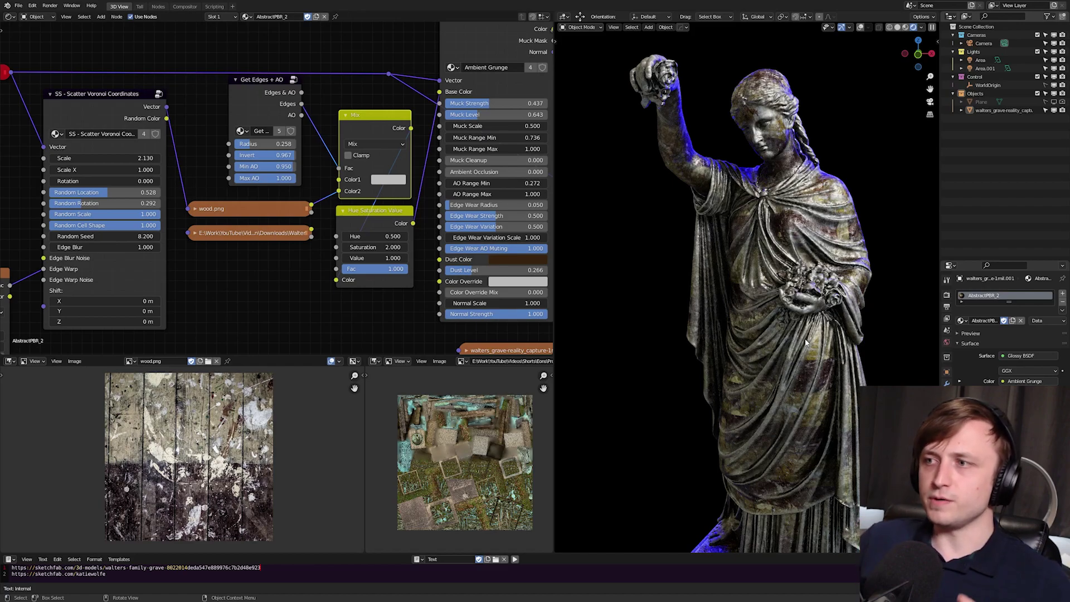
# Examine the wood.png material on the statue's face and draped cloth from close up and as a whole
pyautogui.moveTo(847, 260); pyautogui.dragTo(741, 301, button='middle')
pyautogui.scroll(4, 741, 312)
pyautogui.moveTo(741, 357); pyautogui.dragTo(806, 418, button='middle')
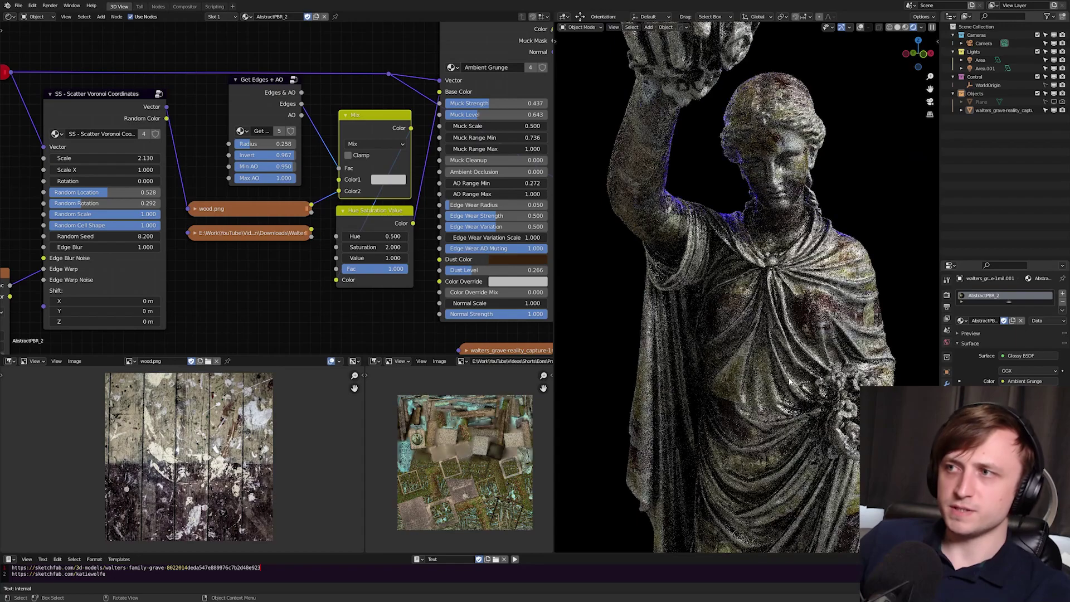
pyautogui.moveTo(728, 399); pyautogui.dragTo(740, 395, button='middle')
pyautogui.scroll(-3, 741, 394)
pyautogui.scroll(4, 741, 394)
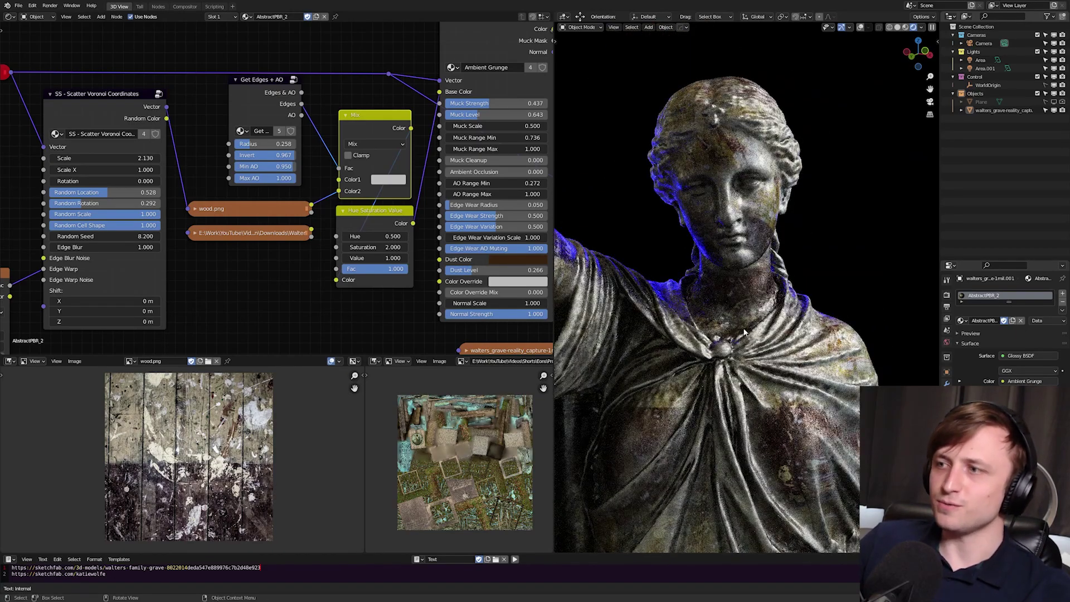
pyautogui.scroll(-4, 747, 331)
pyautogui.moveTo(747, 331); pyautogui.dragTo(740, 335, button='middle')
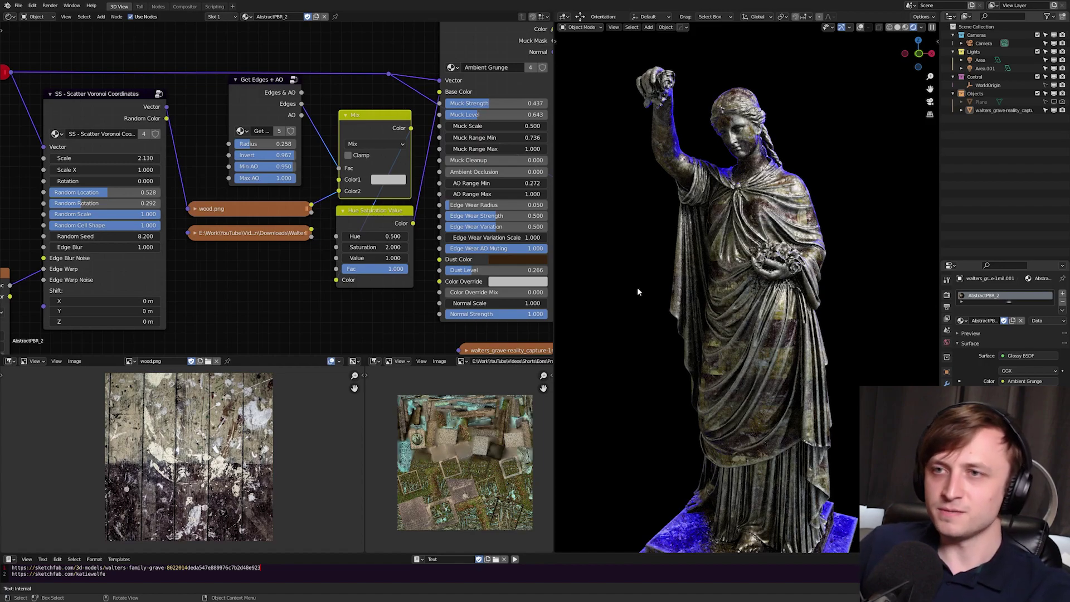
# Restore the statue texture's link to the Mix node's Color1 and switch the statue's material to AbstractPBR_3
pyautogui.hotkey('ctrl', 's')
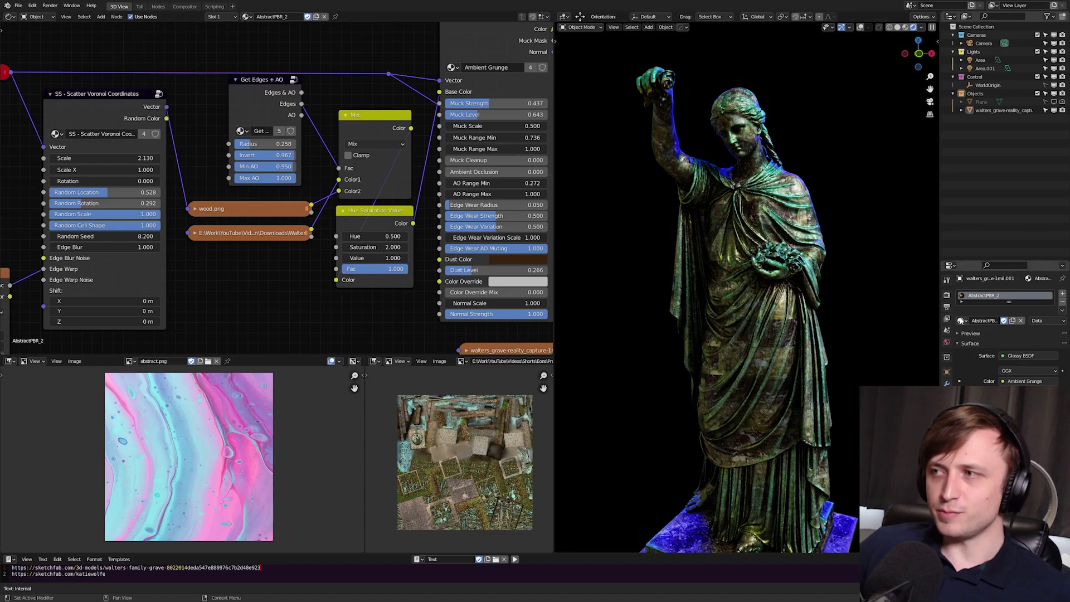
pyautogui.click(962, 321)
pyautogui.press('Down')
pyautogui.press('Return')
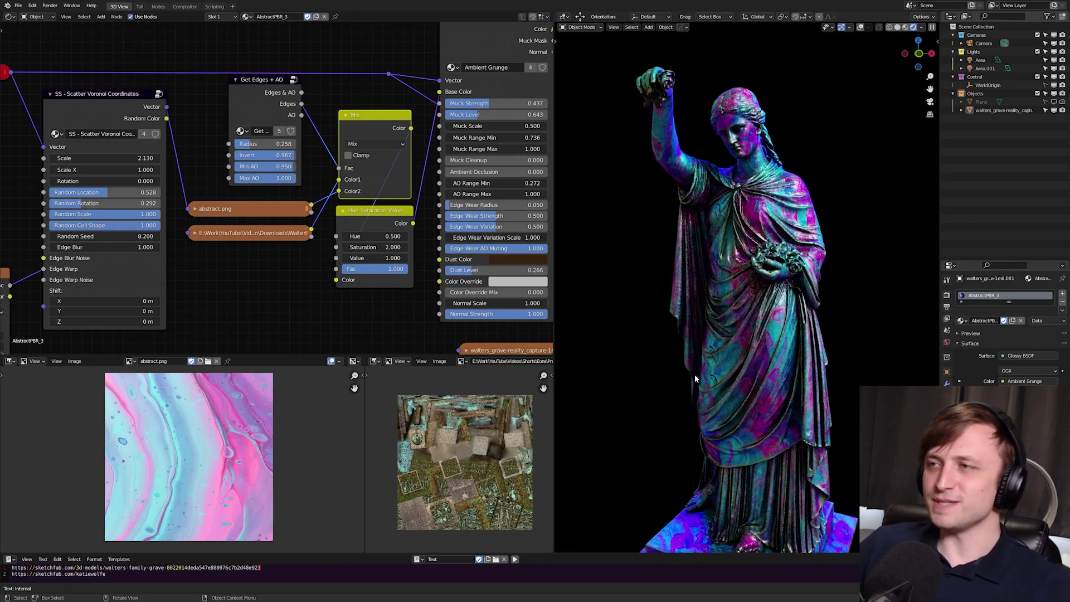
# Examine how the colours of abstract.png are scattered over the statue's front and side
pyautogui.scroll(4, 691, 377)
pyautogui.scroll(5, 203, 467)
pyautogui.scroll(-3, 231, 448)
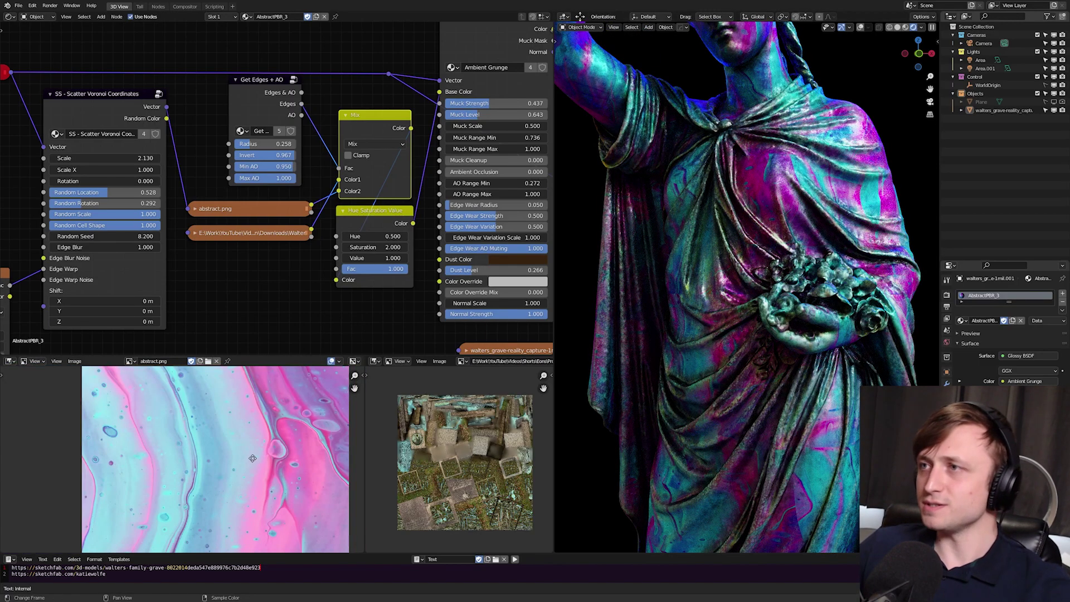
pyautogui.scroll(-2, 251, 459)
pyautogui.scroll(-2, 697, 379)
pyautogui.moveTo(836, 384); pyautogui.dragTo(765, 387, button='middle')
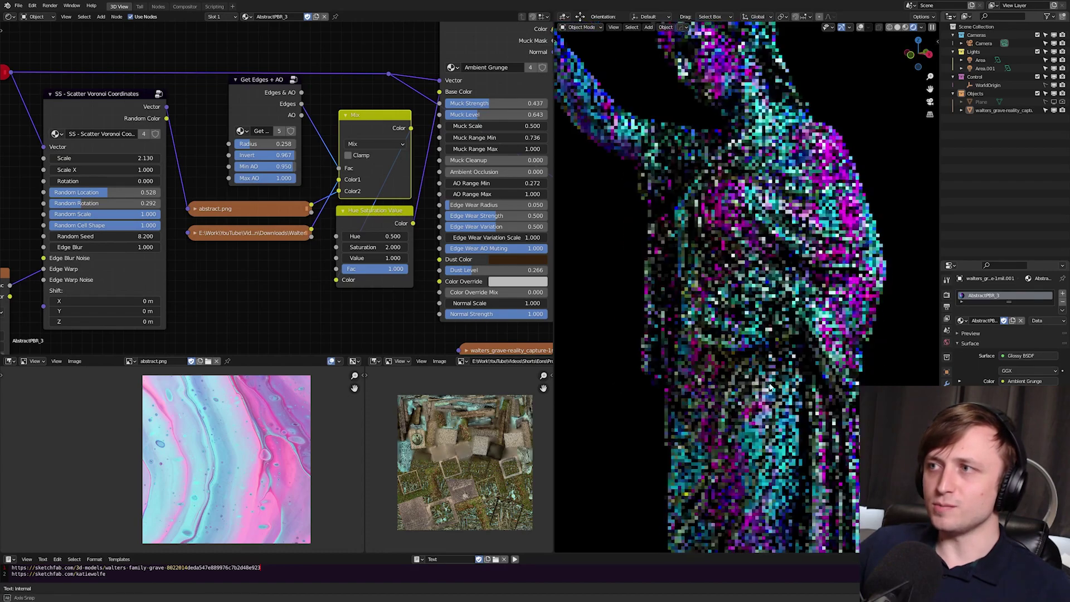
pyautogui.scroll(-2, 766, 388)
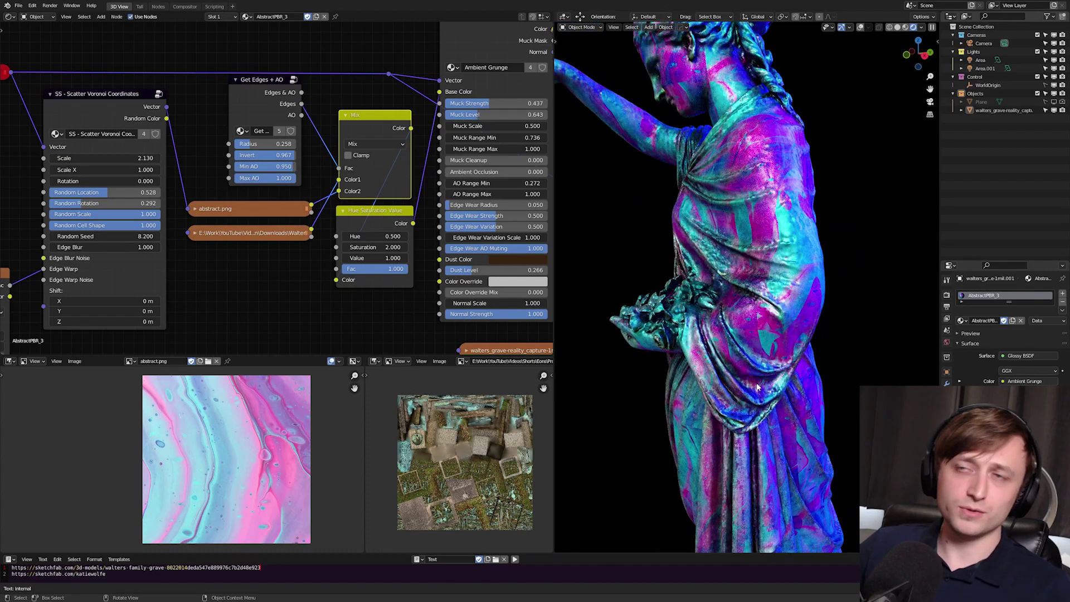
pyautogui.moveTo(756, 383); pyautogui.dragTo(859, 373, button='middle')
pyautogui.scroll(-2, 762, 370)
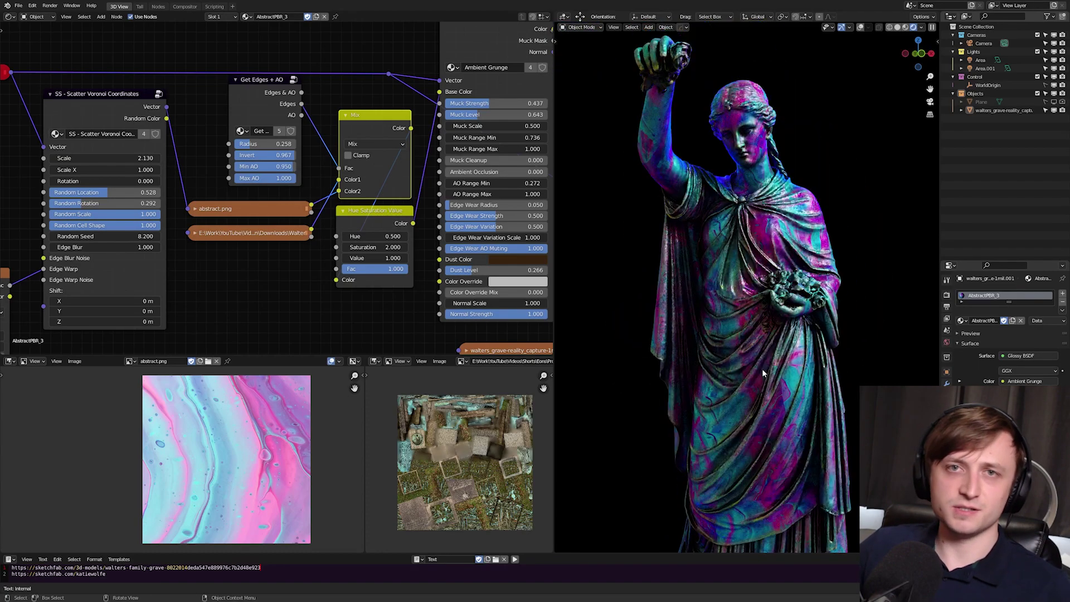
pyautogui.scroll(3, 762, 369)
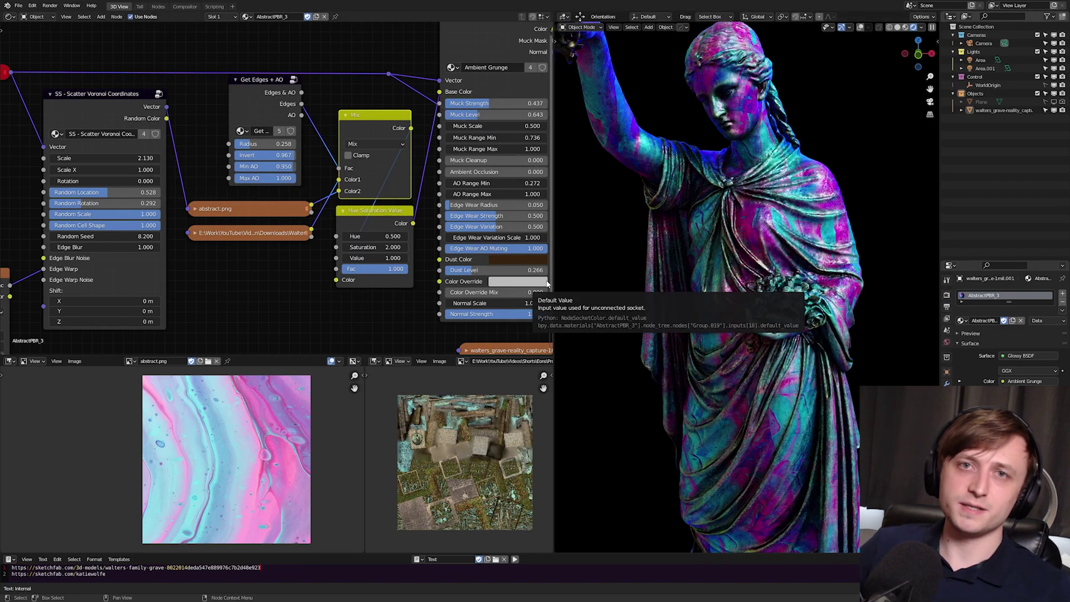
# Try abstract.png in the Mix node's Color1 with a plain green Color2 replacing the statue texture, and undo these changes
pyautogui.moveTo(339, 190); pyautogui.dragTo(339, 180)
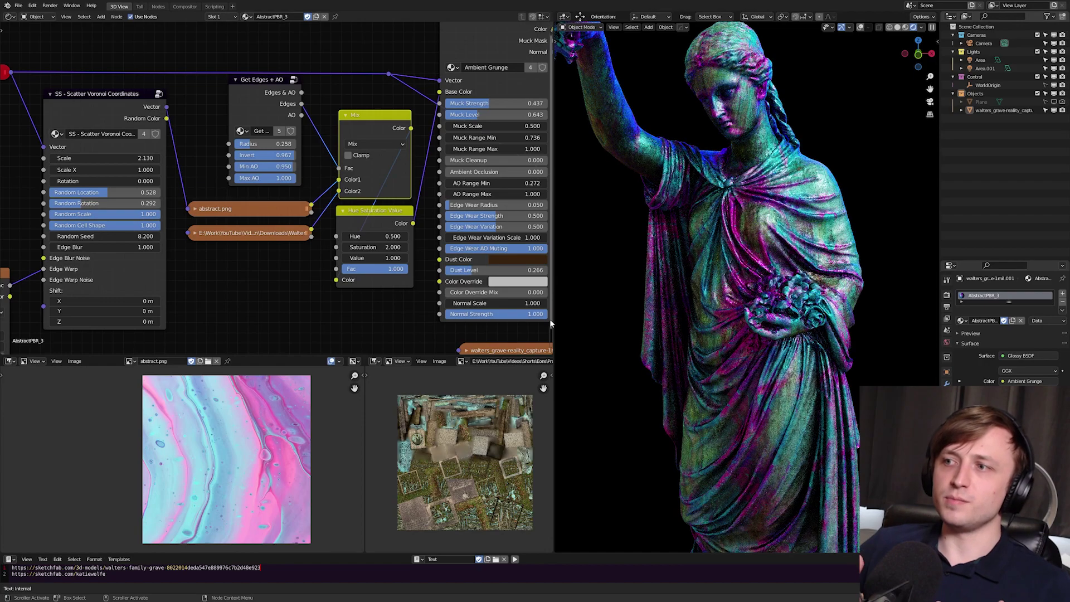
pyautogui.moveTo(338, 191); pyautogui.dragTo(323, 230)
pyautogui.click(389, 192)
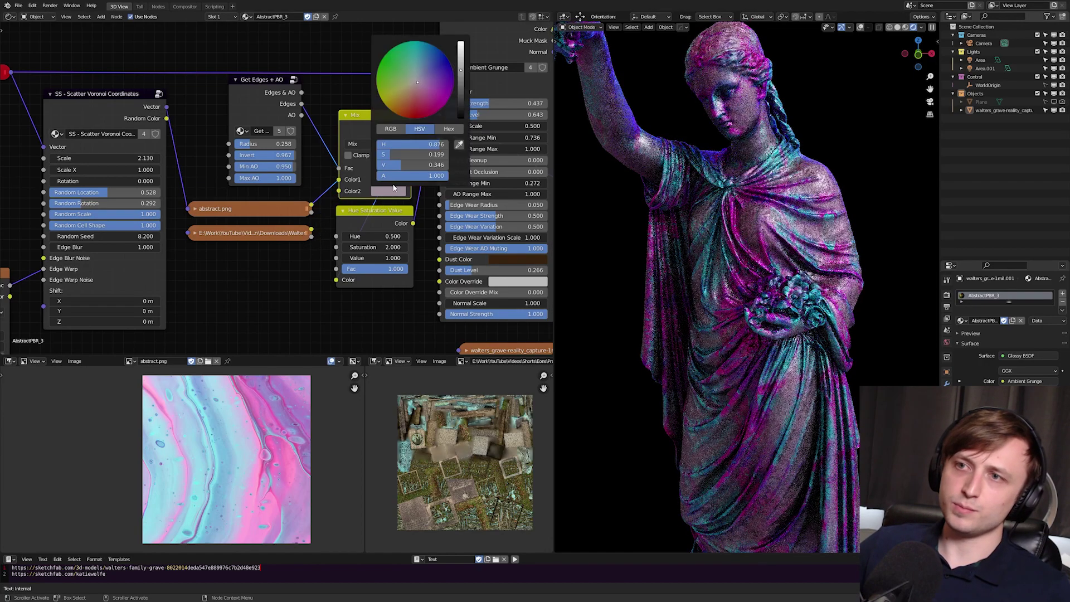
pyautogui.click(393, 67)
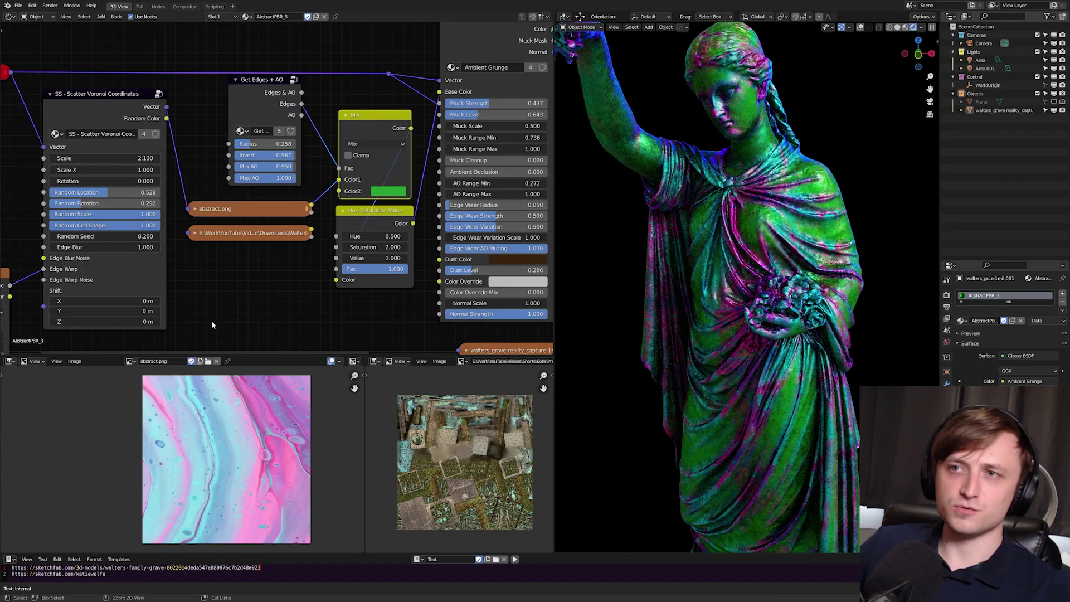
pyautogui.hotkey('ctrl', 'z')
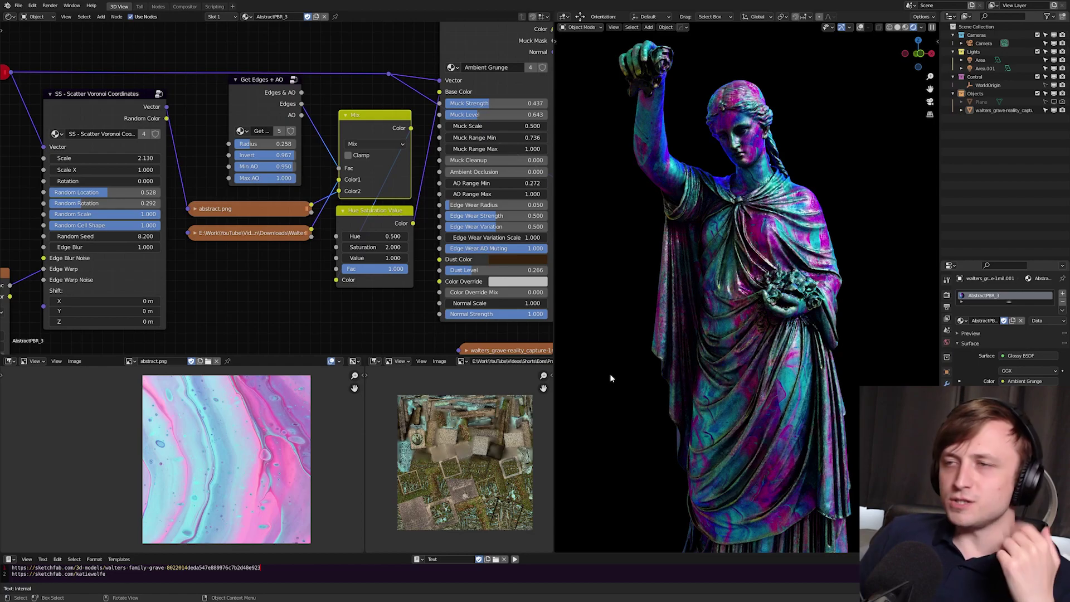
# Show pattern.png in the image editor and switch the statue's material to AbstractPBR_4
pyautogui.click(129, 361)
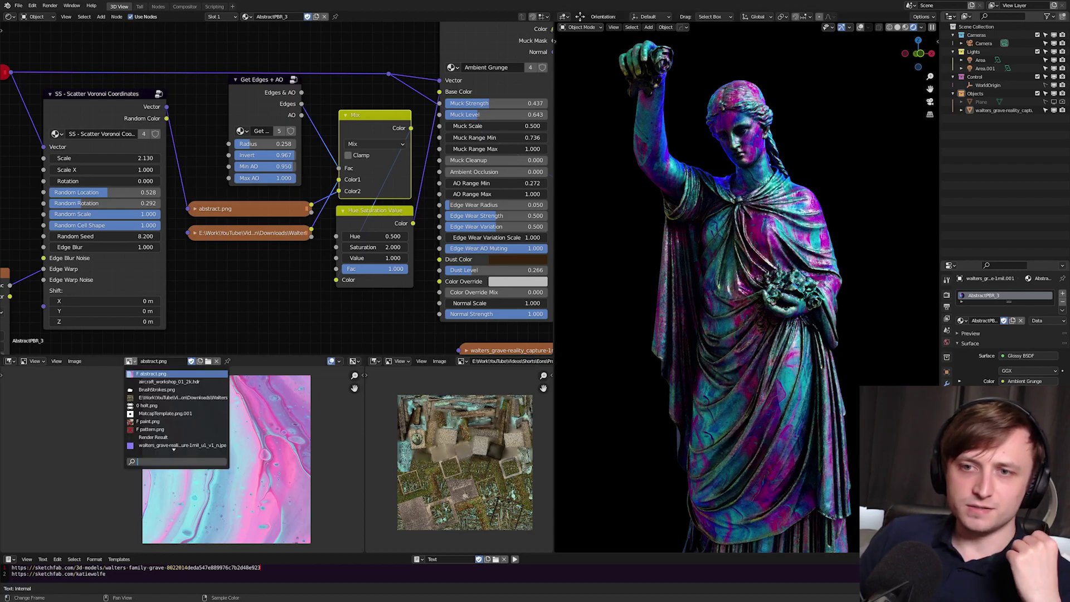
pyautogui.click(162, 429)
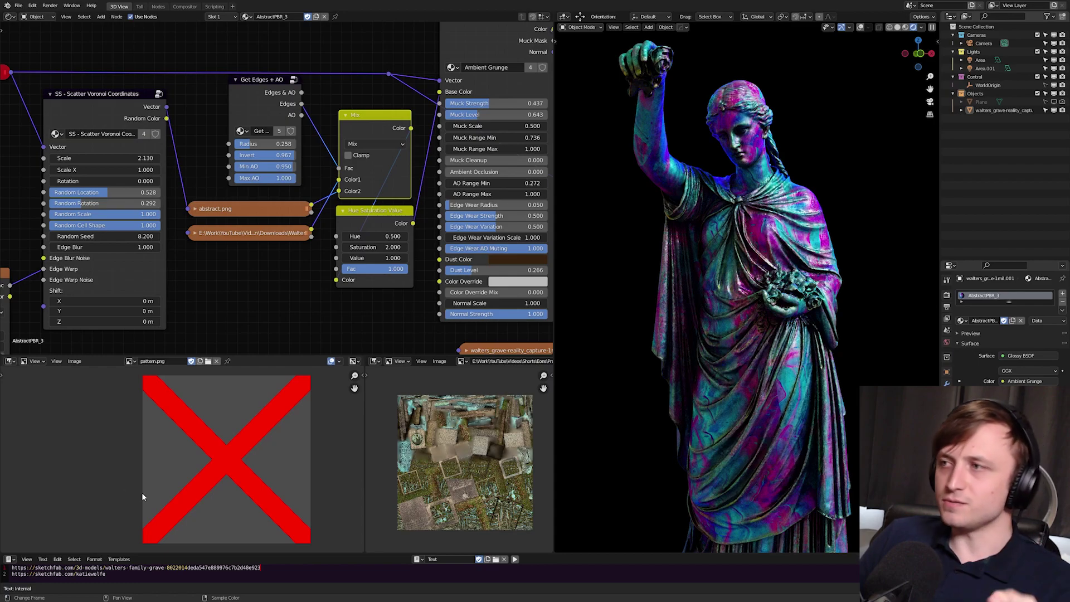
pyautogui.click(961, 321)
pyautogui.click(892, 397)
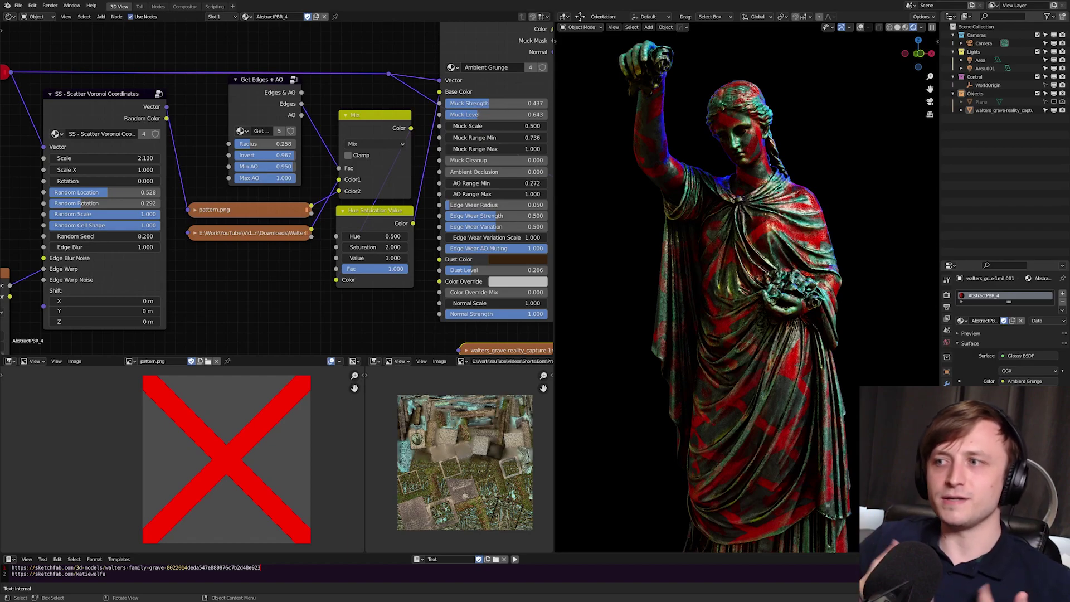
# Examine how the red crosses of pattern.png are scattered and blended across the statue's clothing
pyautogui.moveTo(832, 377); pyautogui.dragTo(782, 428, button='middle')
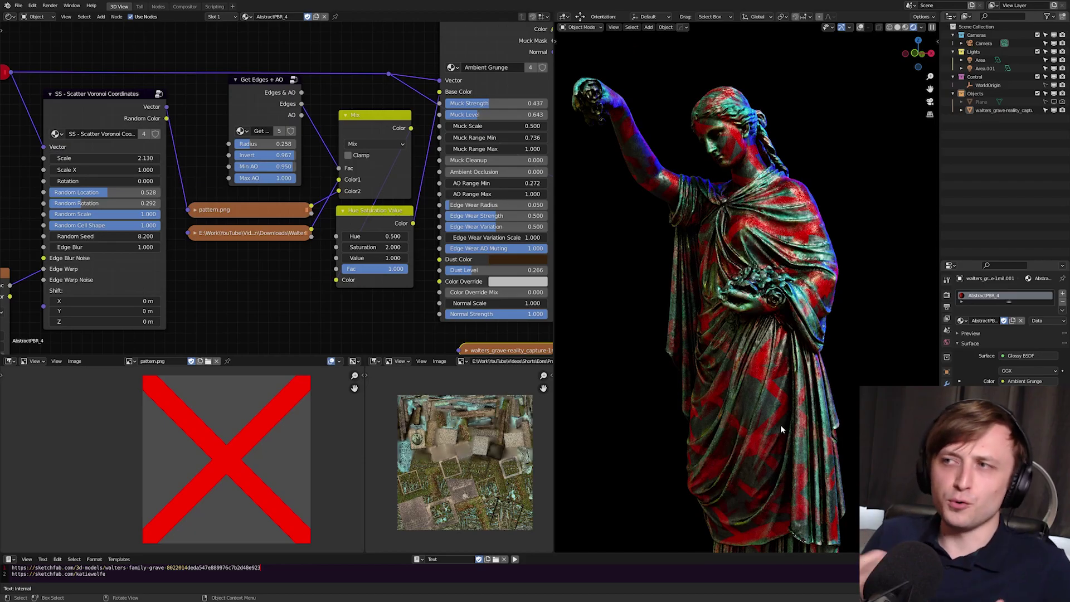
pyautogui.moveTo(770, 399); pyautogui.dragTo(792, 346, button='middle')
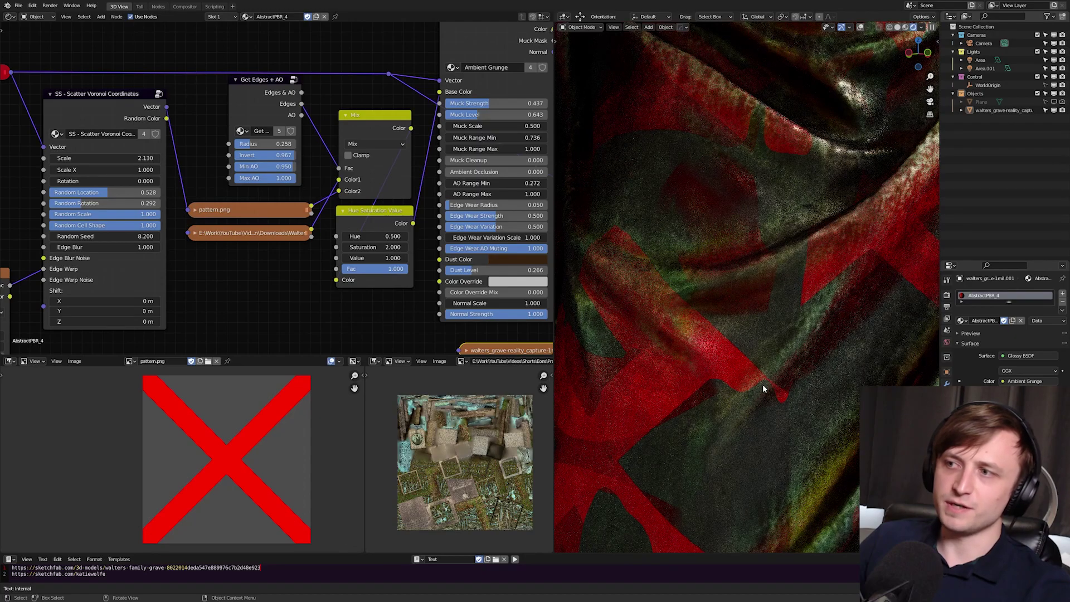
pyautogui.moveTo(768, 378); pyautogui.dragTo(739, 431, button='middle')
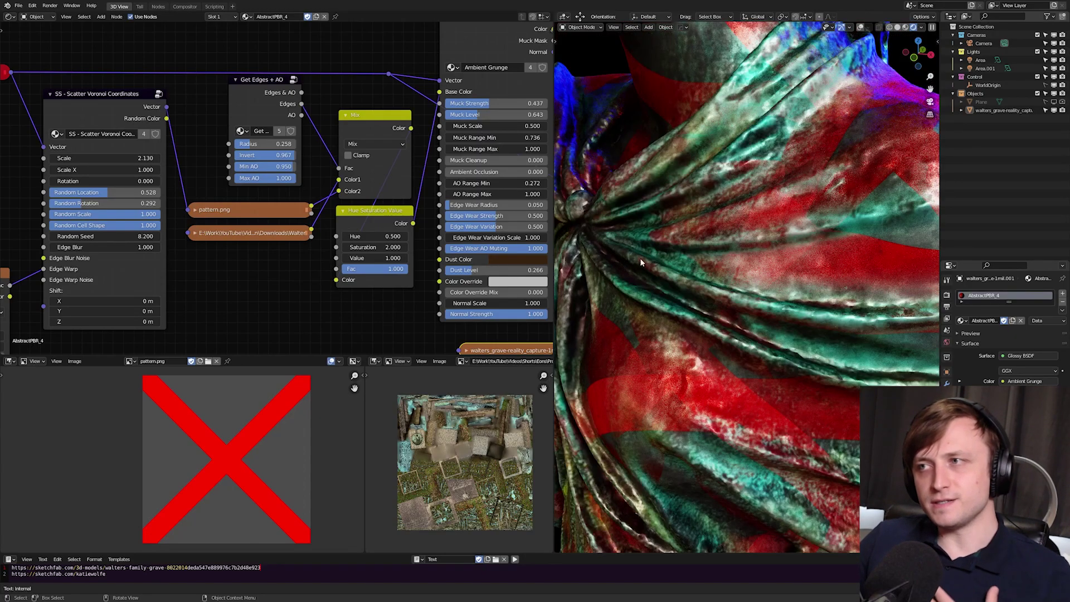
pyautogui.scroll(-6, 715, 392)
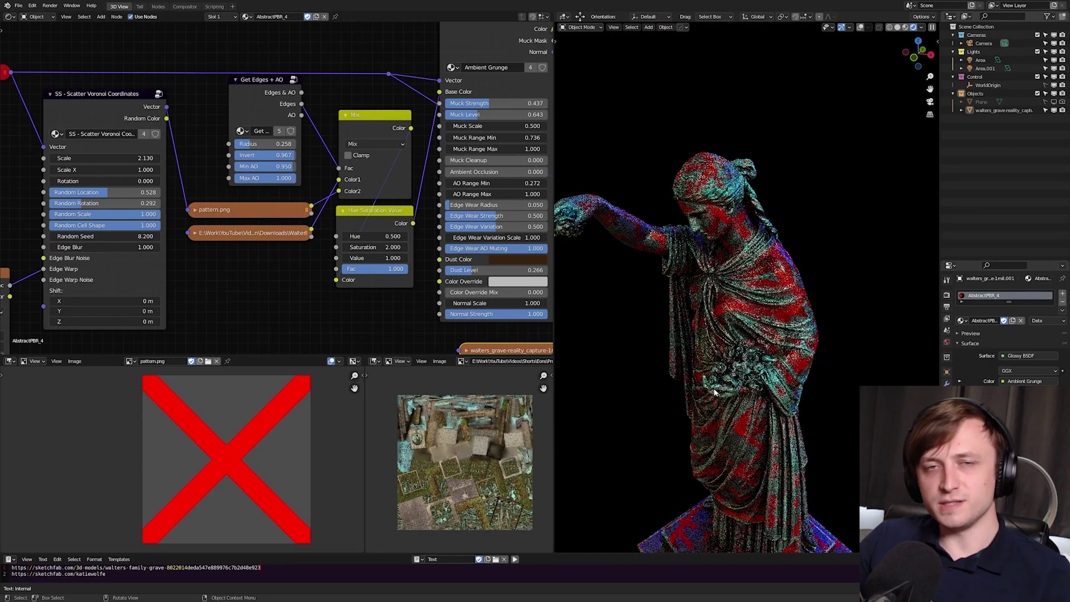
# Maximize the AbstractPBR_4 node editor, expand the collapsed statue colour texture node and move it below the pattern.png node
pyautogui.moveTo(713, 388); pyautogui.dragTo(737, 363, button='middle')
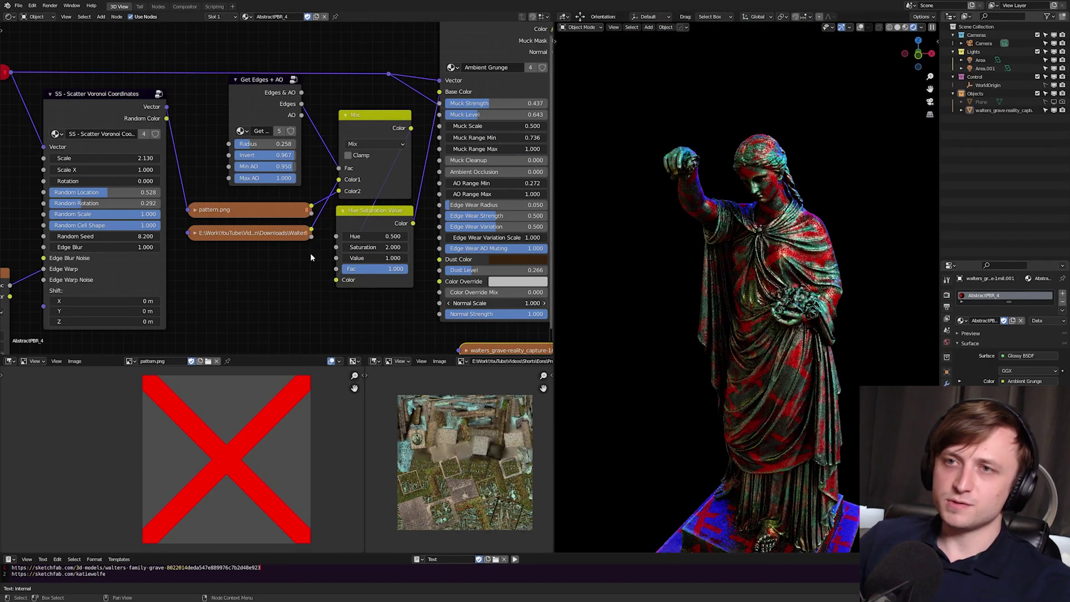
pyautogui.scroll(-8, 311, 254)
pyautogui.moveTo(354, 260); pyautogui.dragTo(301, 256, button='middle')
pyautogui.scroll(1, 302, 254)
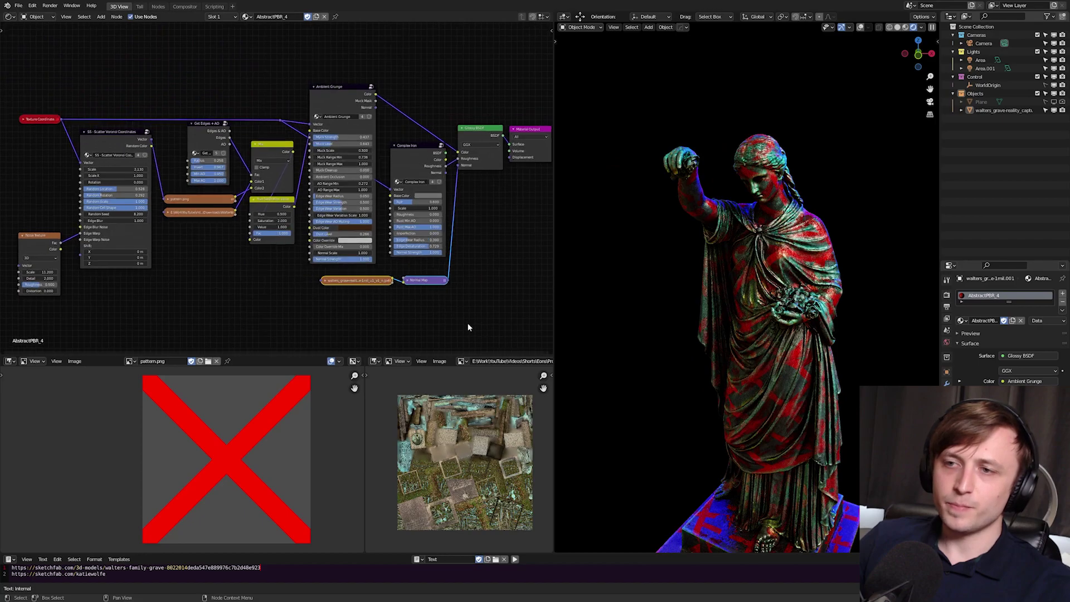
pyautogui.hotkey('ctrl', 'space')
pyautogui.scroll(3, 507, 356)
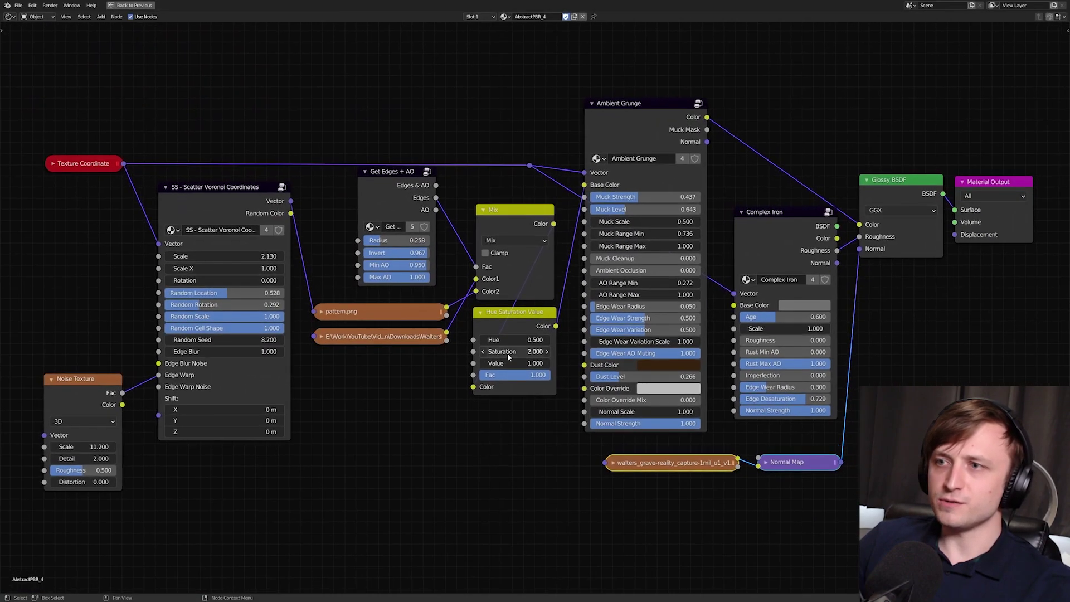
pyautogui.click(478, 429)
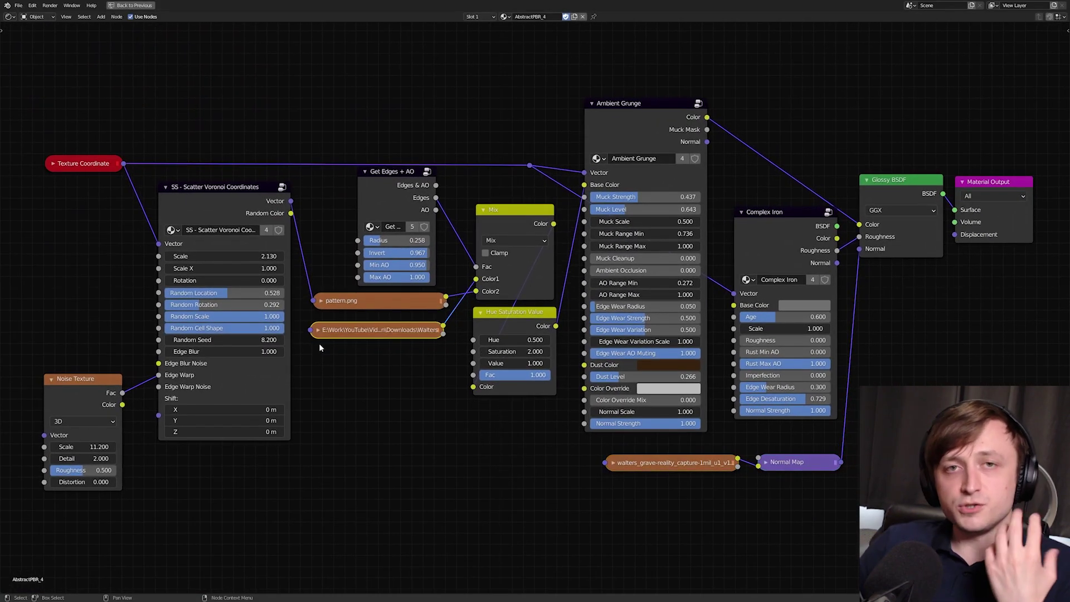
pyautogui.click(317, 330)
pyautogui.moveTo(330, 335); pyautogui.dragTo(329, 488)
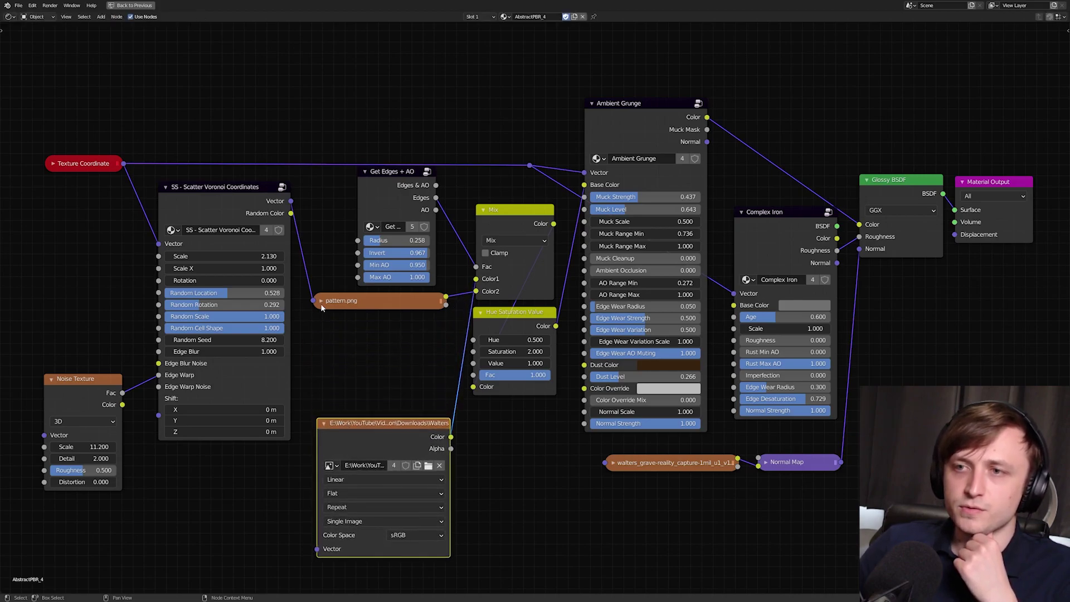
# Expand the remaining texture, Texture Coordinate and Normal Map nodes, reveal the coordinate node's hidden outputs, and restore the editor layout
pyautogui.click(321, 302)
pyautogui.moveTo(326, 466); pyautogui.dragTo(327, 421, button='middle')
pyautogui.click(54, 118)
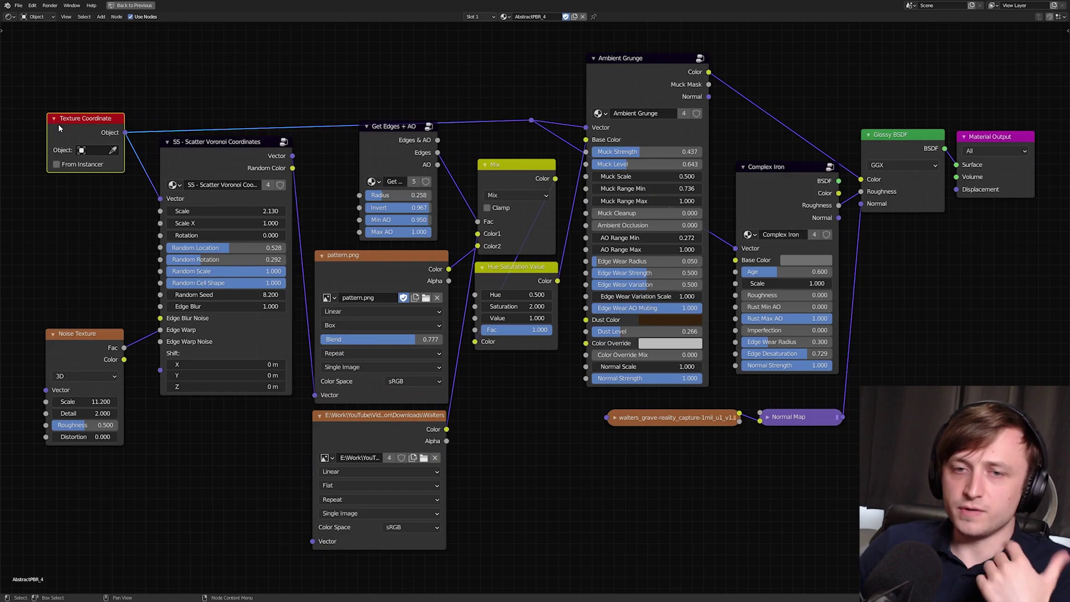
pyautogui.hotkey('ctrl', 'h')
pyautogui.moveTo(66, 129); pyautogui.dragTo(78, 67)
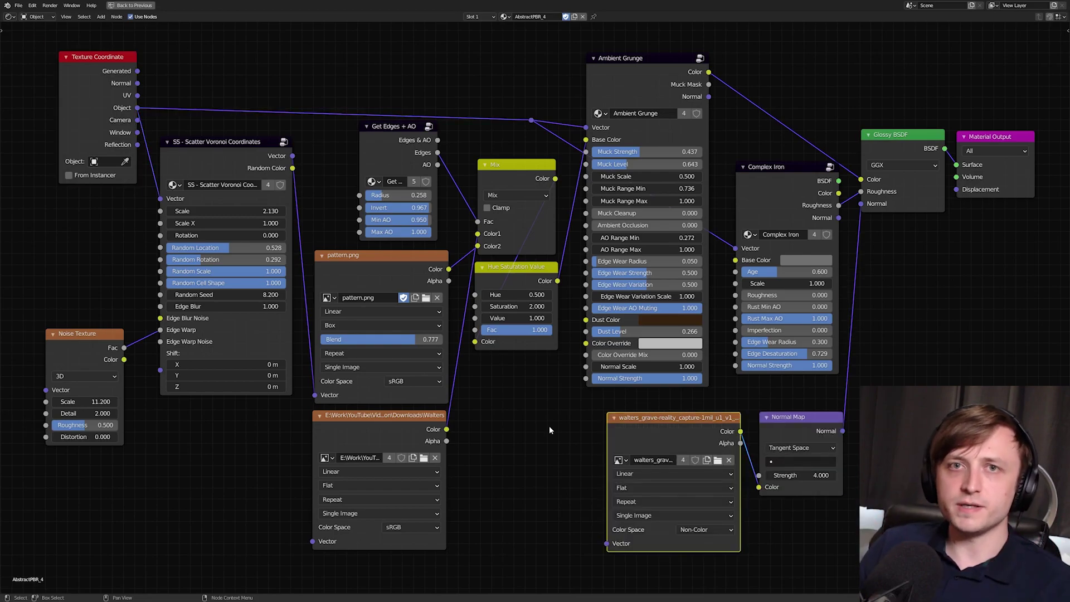
pyautogui.hotkey('ctrl', 'space')
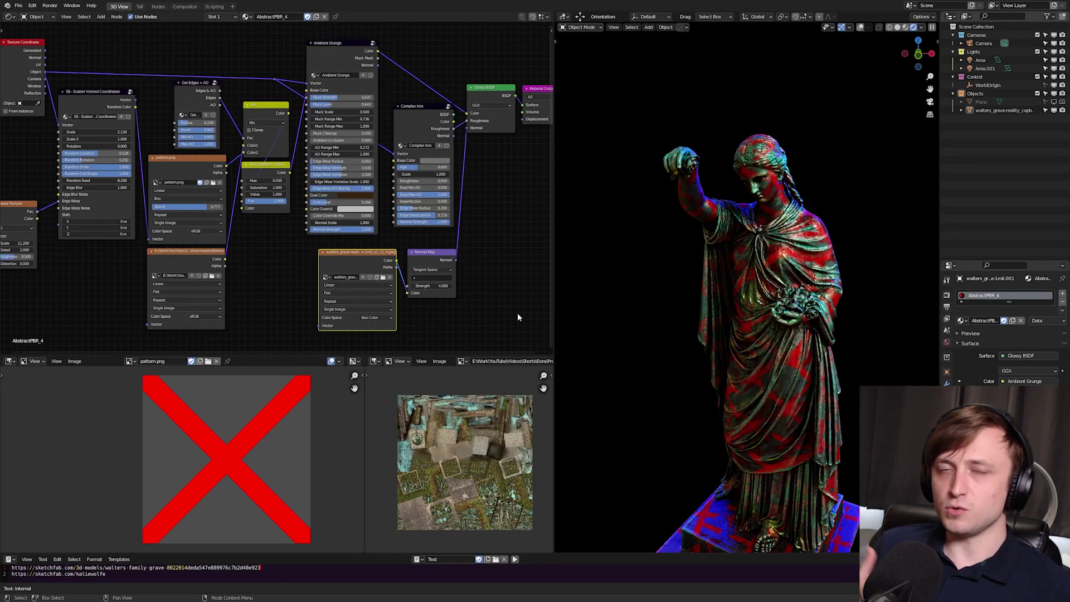
pyautogui.scroll(3, 858, 342)
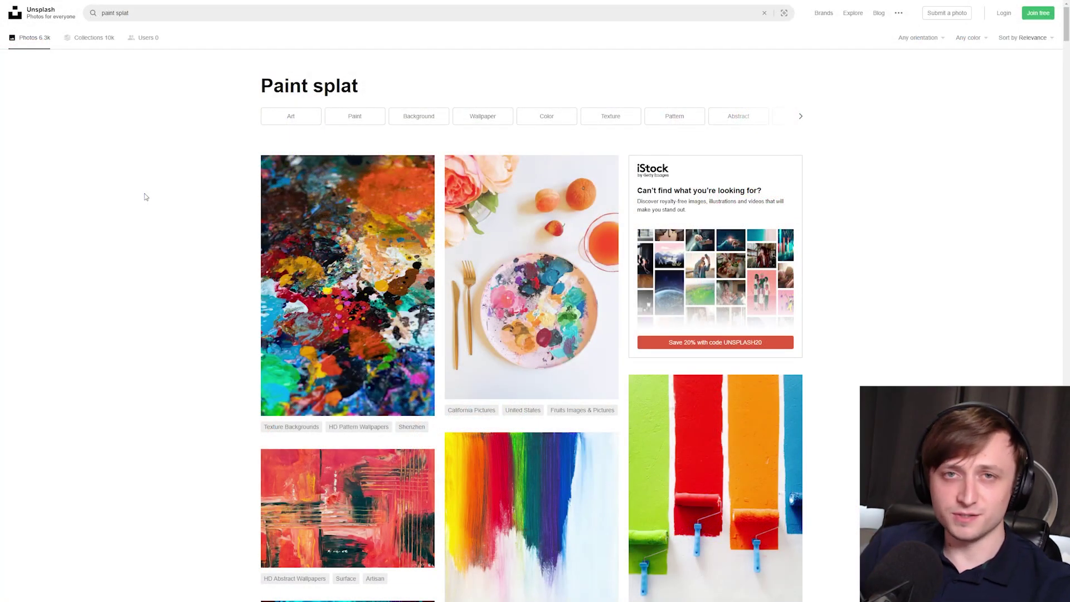
# Switch to Unsplash in the browser, search for "pattern", and open the red and teal wavy-line image on its own
pyautogui.click(115, 13)
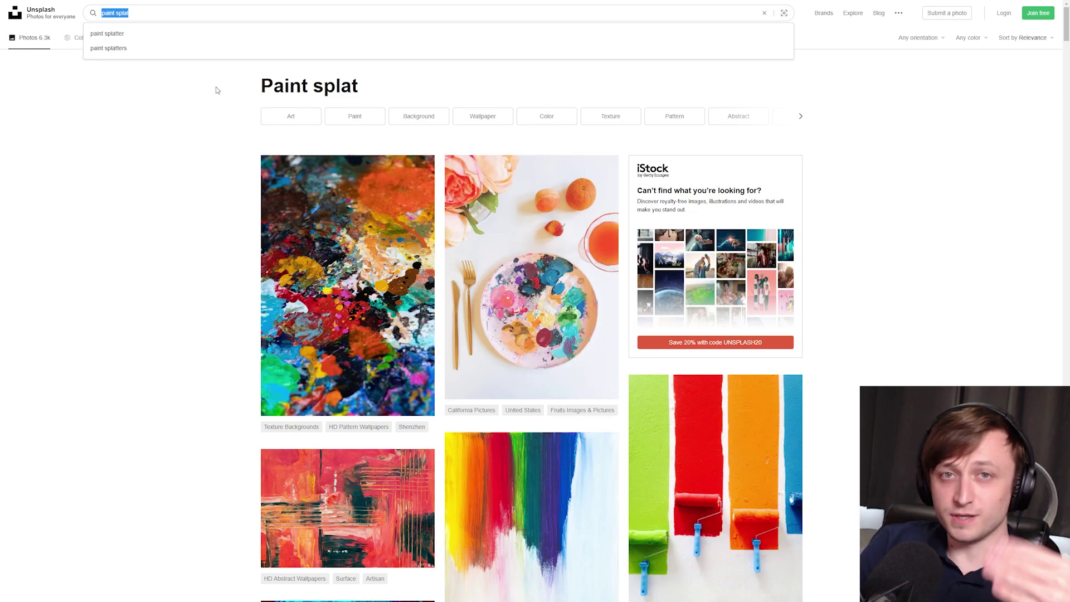
pyautogui.write('pattern')
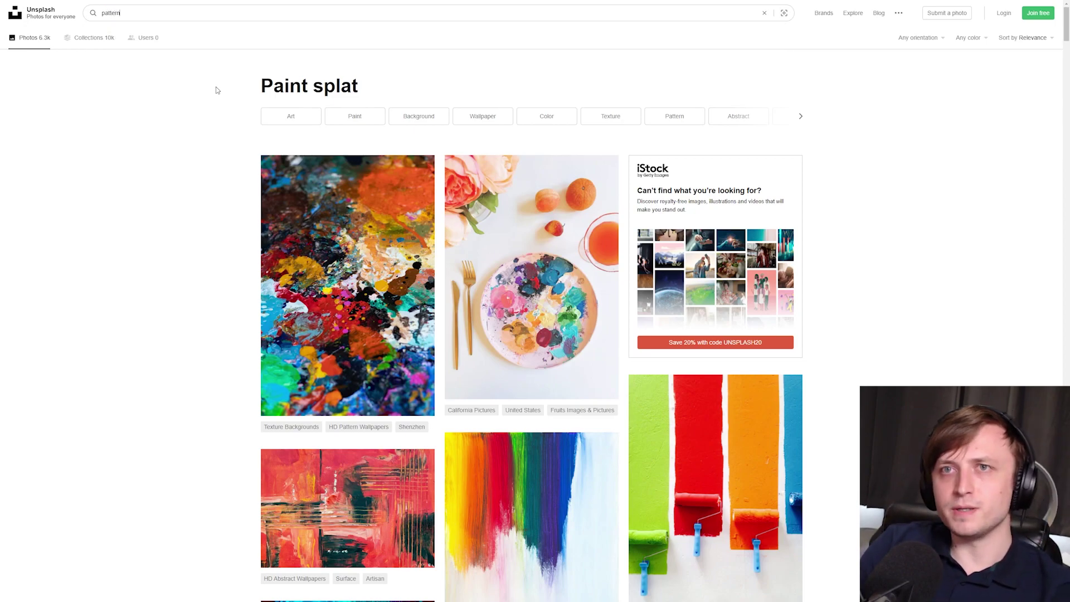
pyautogui.press('Return')
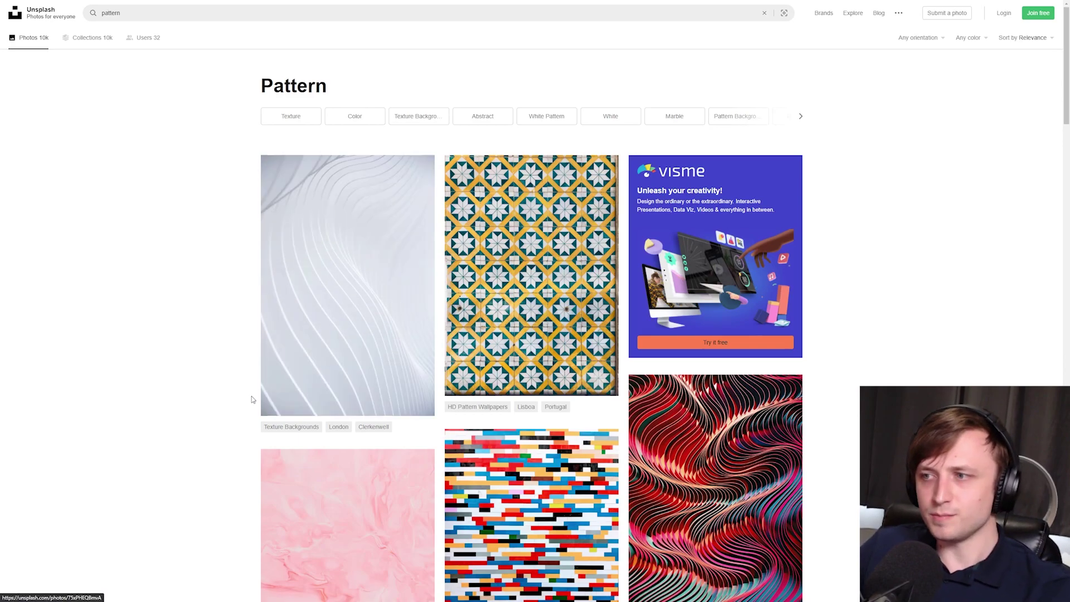
pyautogui.scroll(-2, 252, 394)
pyautogui.click(753, 266)
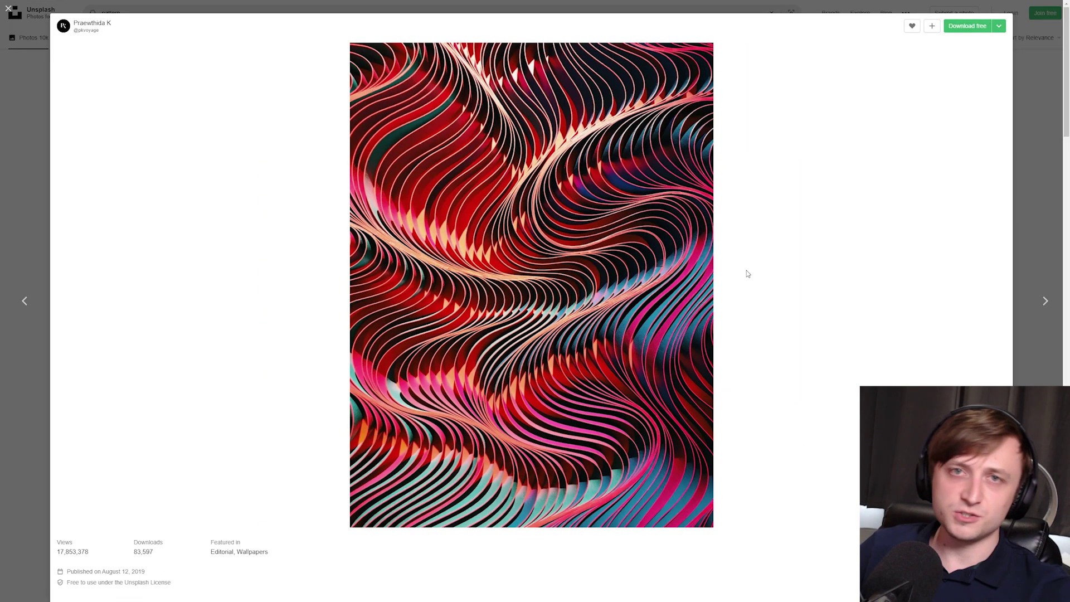
pyautogui.rightClick(612, 248)
pyautogui.click(641, 259)
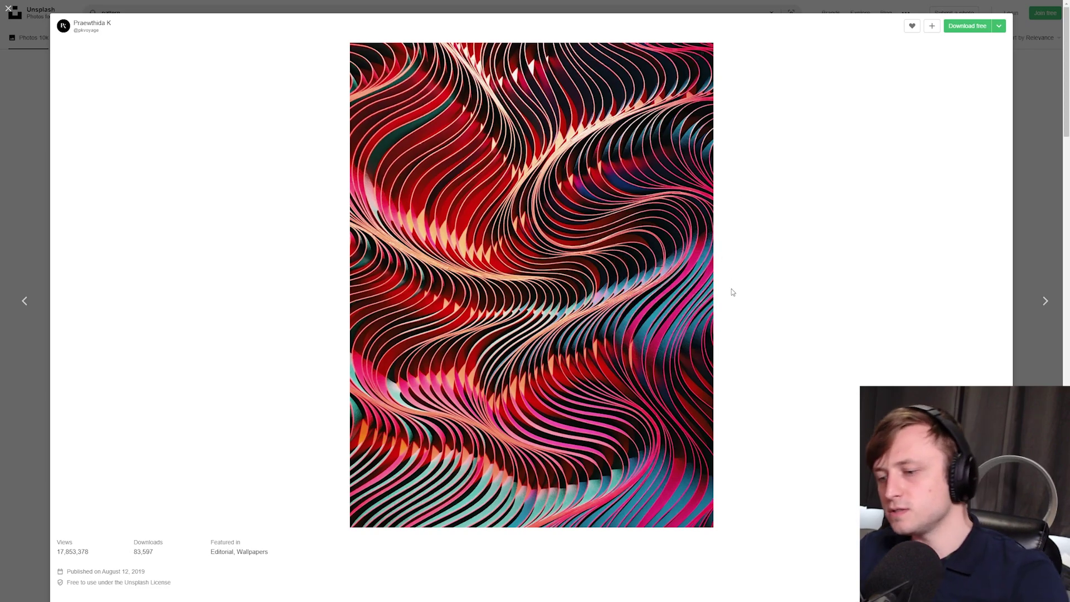
# Enlarge the wavy-line image and copy a nearly square screen capture of its central area
pyautogui.click(609, 284)
pyautogui.keyDown('ctrl'); pyautogui.scroll(1, 609, 282); pyautogui.keyUp('ctrl')
pyautogui.scroll(-2, 607, 281)
pyautogui.scroll(4, 608, 278)
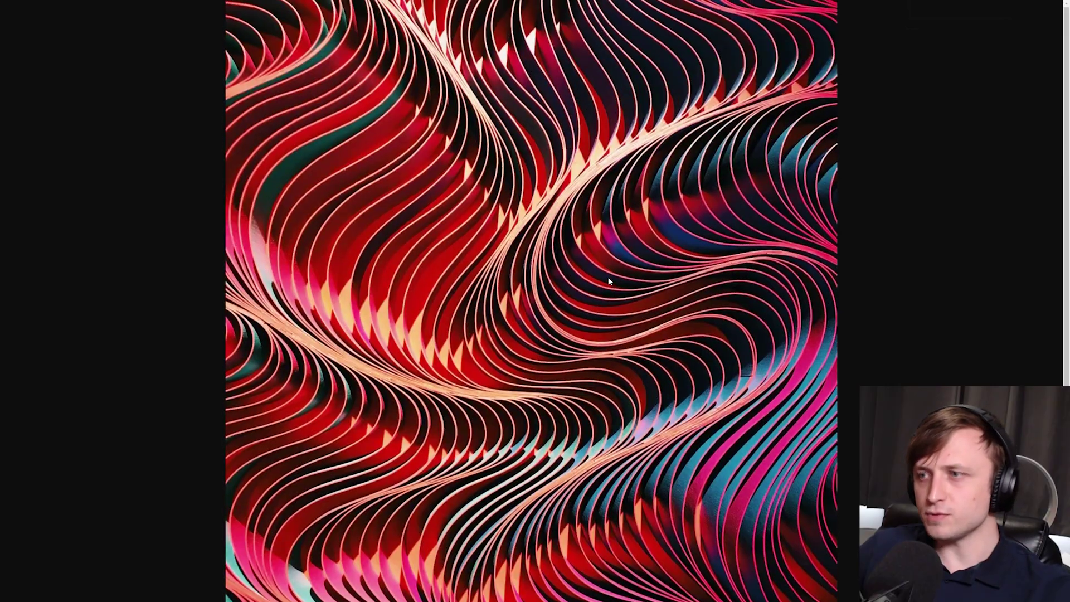
pyautogui.scroll(-4, 609, 278)
pyautogui.press('Print')
pyautogui.moveTo(232, 99)
pyautogui.mouseDown()
pyautogui.moveTo(346, 239)
pyautogui.moveTo(777, 566)
pyautogui.moveTo(808, 593)
pyautogui.moveTo(800, 598)
pyautogui.mouseUp()
pyautogui.moveTo(768, 572)
pyautogui.mouseDown()
pyautogui.moveTo(782, 526)
pyautogui.moveTo(805, 554)
pyautogui.moveTo(264, 19)
pyautogui.mouseUp()
pyautogui.click(781, 562)
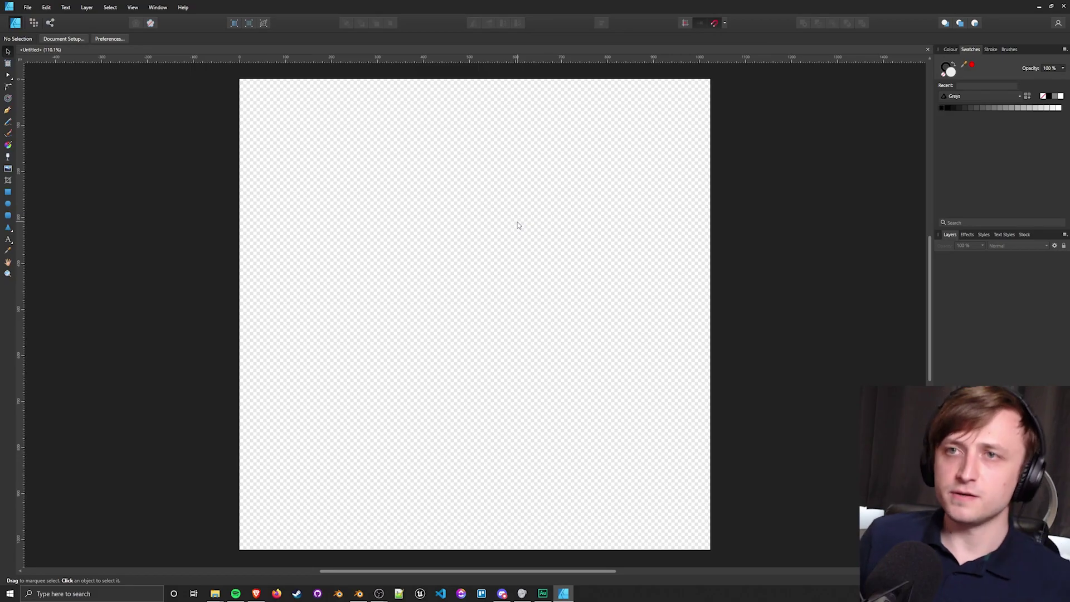
# Paste the capture into the blank Affinity Designer document, scale it down to fit the square canvas, and export it as newpattern.png
pyautogui.hotkey('ctrl', 'v')
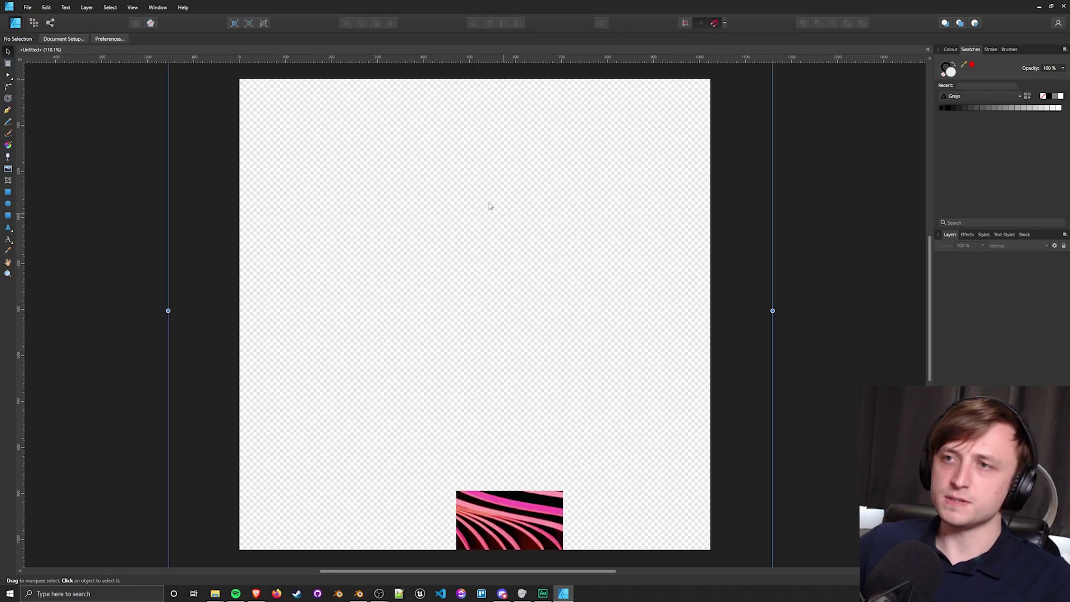
pyautogui.keyDown('ctrl'); pyautogui.scroll(-3, 535, 245); pyautogui.keyUp('ctrl')
pyautogui.keyDown('ctrl'); pyautogui.scroll(6, 545, 252); pyautogui.keyUp('ctrl')
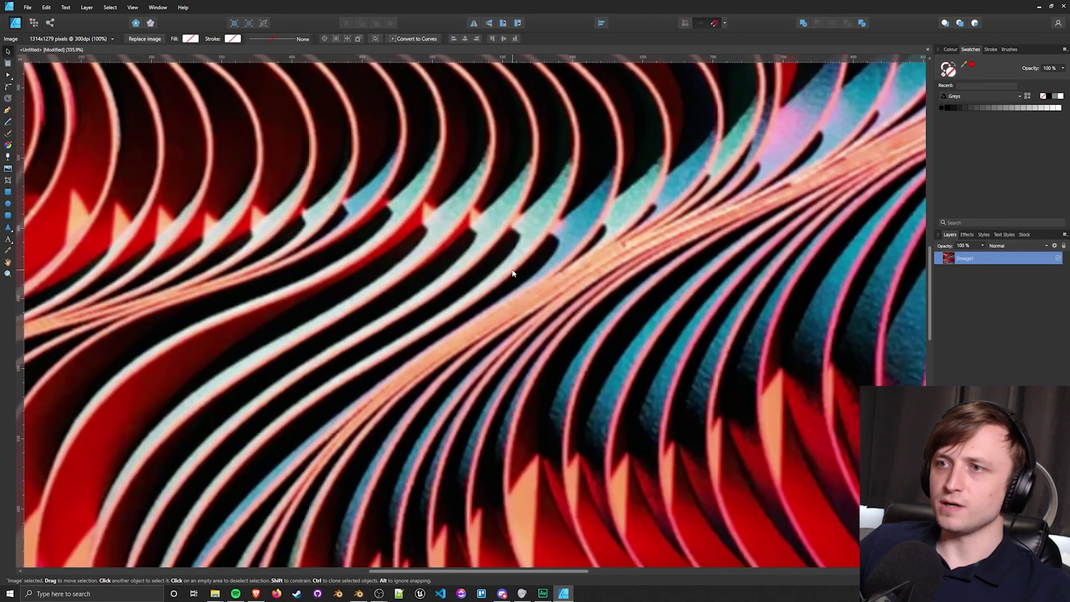
pyautogui.keyDown('ctrl'); pyautogui.scroll(-6, 518, 270); pyautogui.keyUp('ctrl')
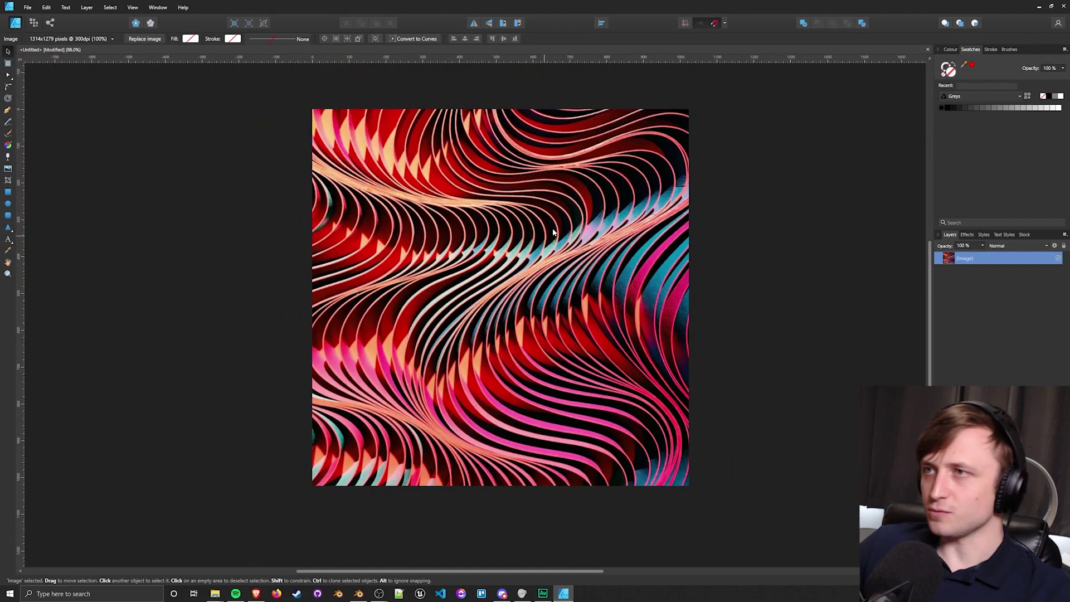
pyautogui.keyDown('ctrl'); pyautogui.scroll(-1, 680, 151); pyautogui.keyUp('ctrl')
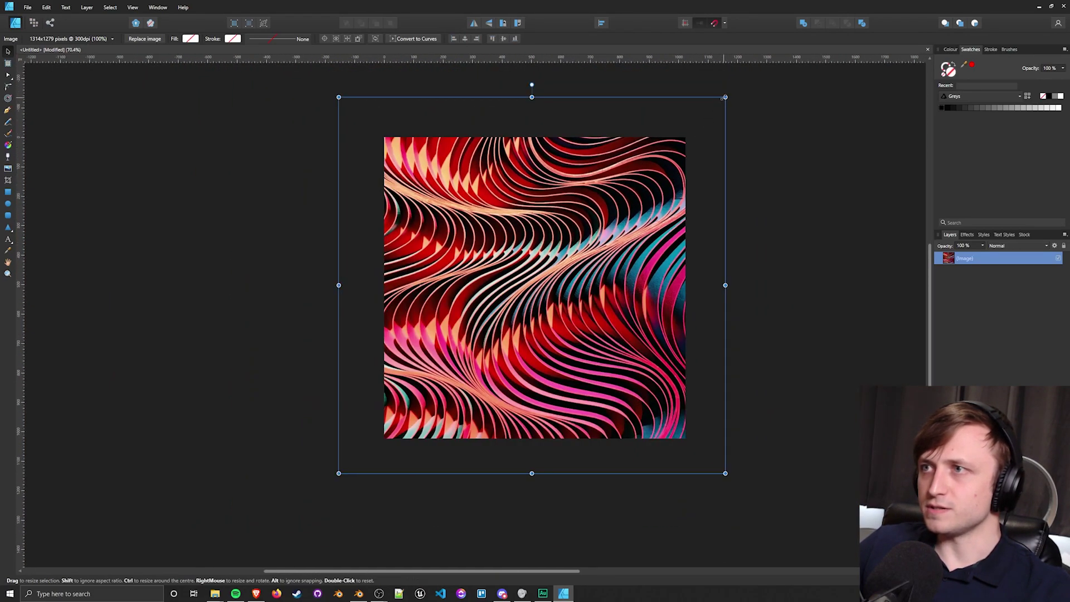
pyautogui.keyDown('ctrl'); pyautogui.moveTo(729, 95); pyautogui.dragTo(689, 133); pyautogui.keyUp('ctrl')
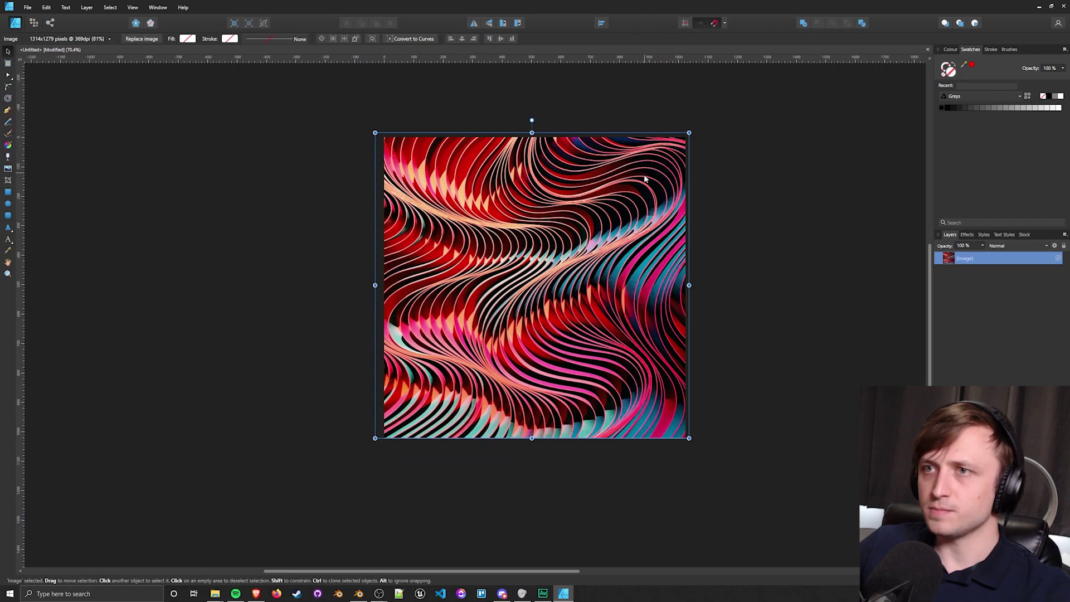
pyautogui.hotkey('ctrl', 'd')
pyautogui.keyDown('ctrl'); pyautogui.scroll(1, 591, 202); pyautogui.keyUp('ctrl')
pyautogui.click(27, 7)
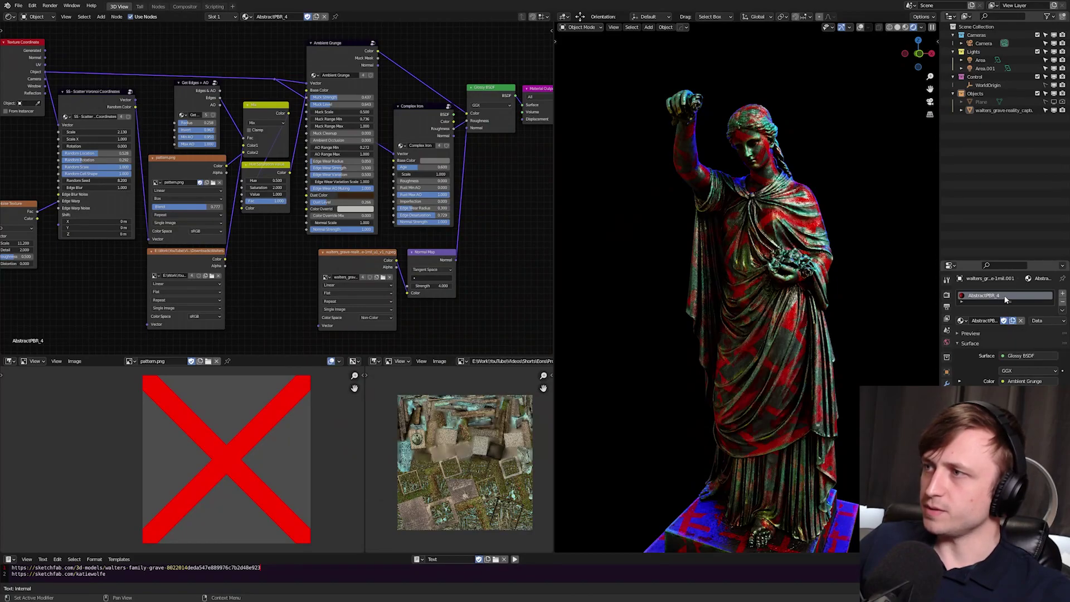
# Switch back to Blender, duplicate the statue's material as AbstractPBR_5, and load newpattern.png in place of pattern.png in its texture node
pyautogui.click(1012, 320)
pyautogui.write('5')
pyautogui.press('Return')
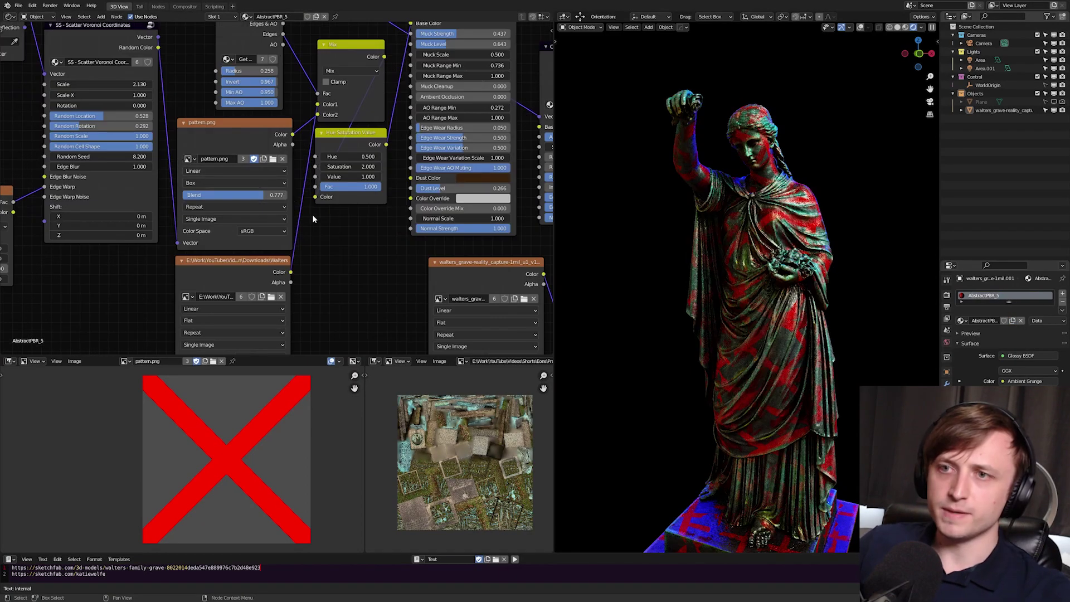
pyautogui.click(287, 165)
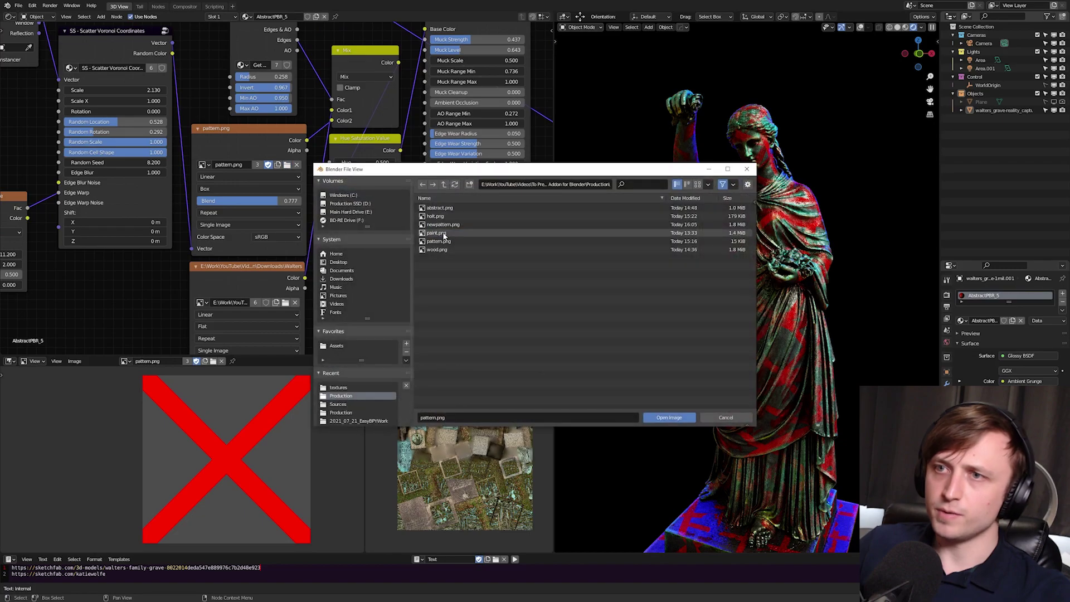
pyautogui.doubleClick(444, 224)
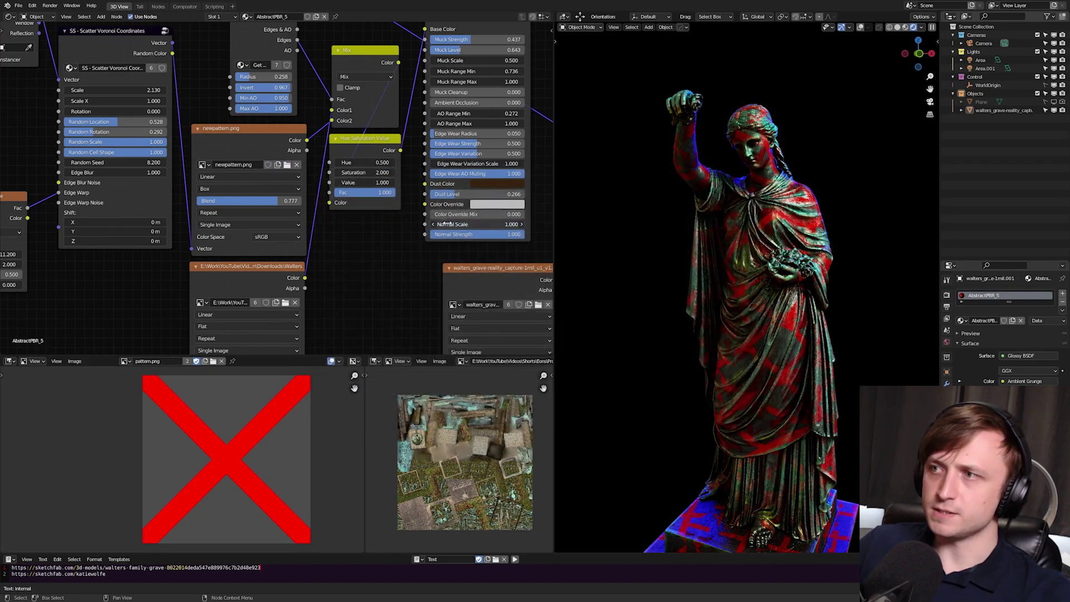
# Show newpattern.png in the image editor and inspect the pattern on the statue's upper body
pyautogui.scroll(4, 810, 252)
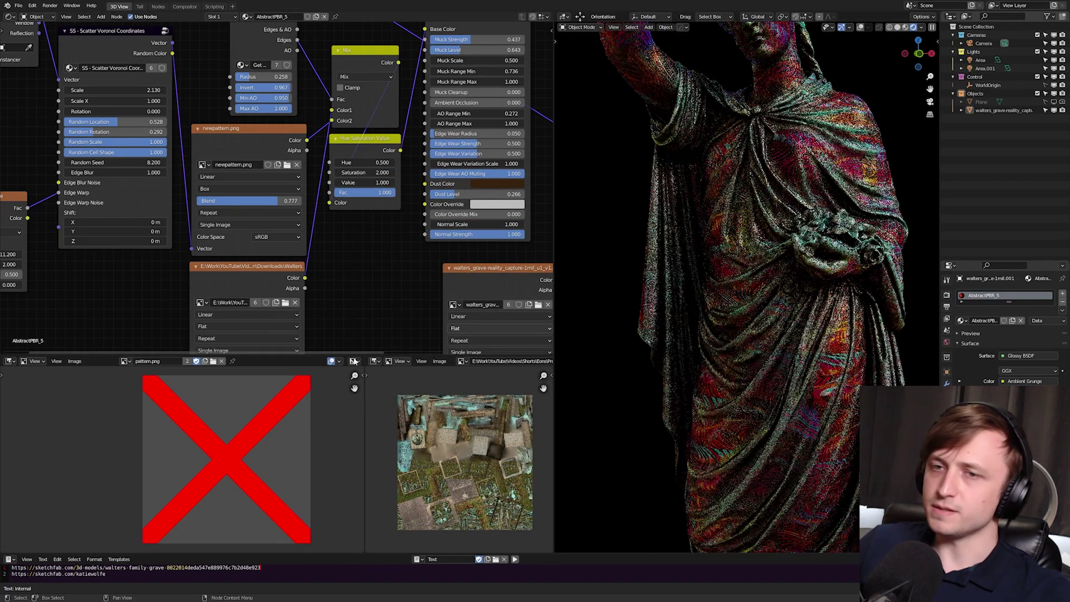
pyautogui.click(125, 361)
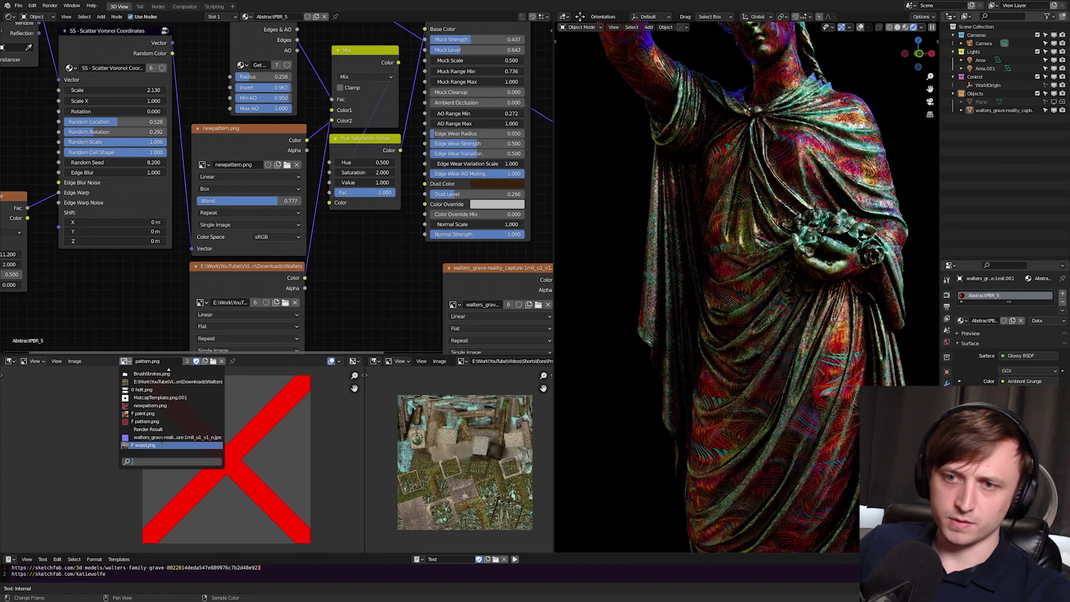
pyautogui.click(156, 405)
pyautogui.scroll(3, 789, 275)
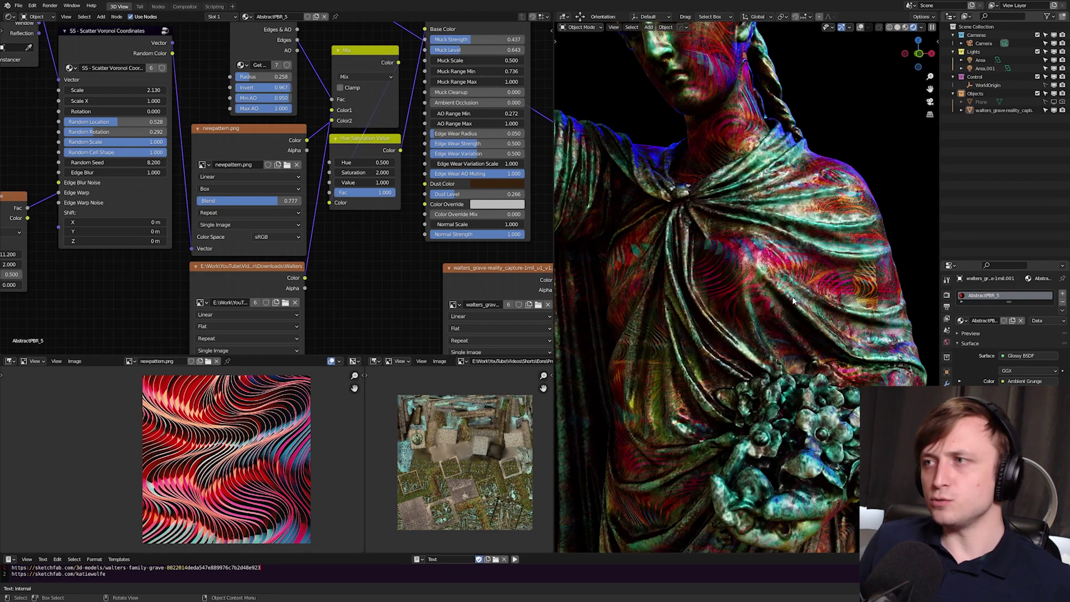
# Set the Scatter Voronoi Coordinates scale to 1.000 and inspect the new pattern on the statue's front and side
pyautogui.hotkey('ctrl', 'z')
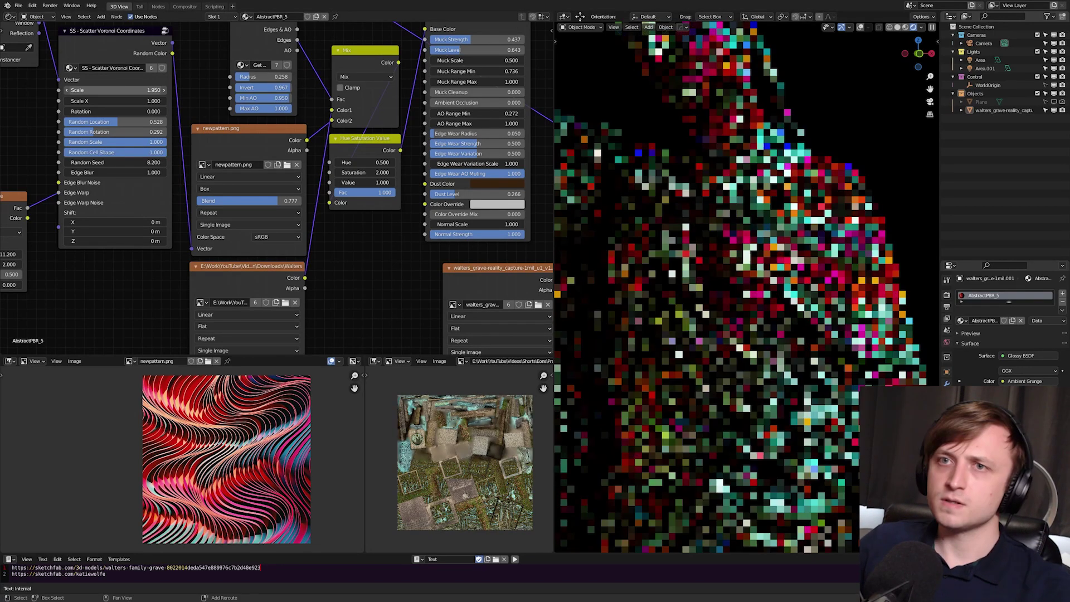
pyautogui.scroll(-5, 786, 284)
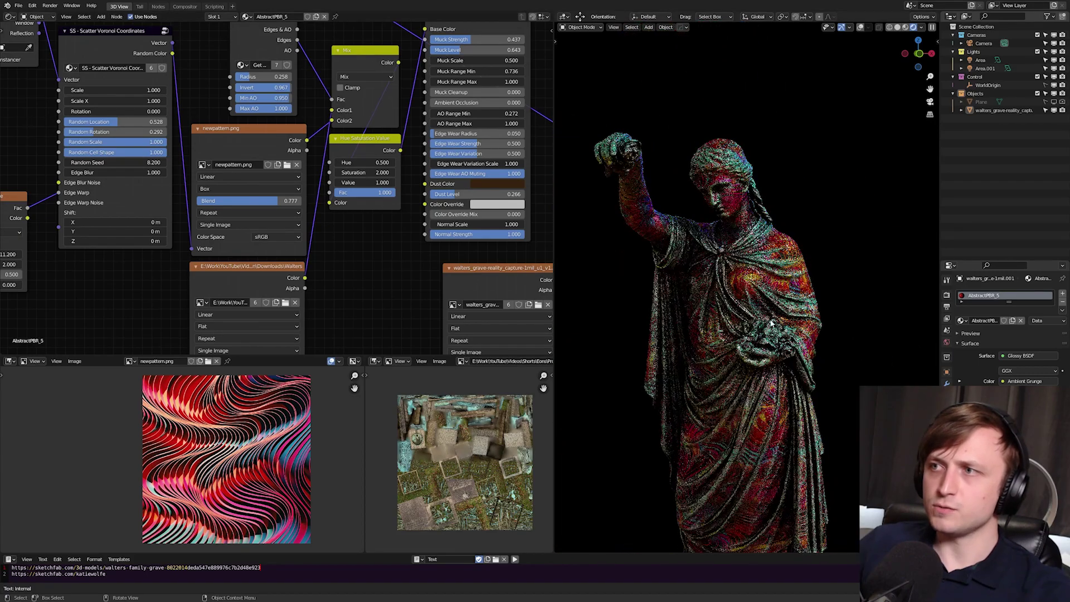
pyautogui.moveTo(770, 466); pyautogui.dragTo(768, 448, button='middle')
pyautogui.scroll(1, 767, 448)
pyautogui.moveTo(721, 421); pyautogui.dragTo(731, 438, button='middle')
pyautogui.keyDown('shift'); pyautogui.moveTo(781, 411); pyautogui.dragTo(820, 374, button='middle'); pyautogui.keyUp('shift')
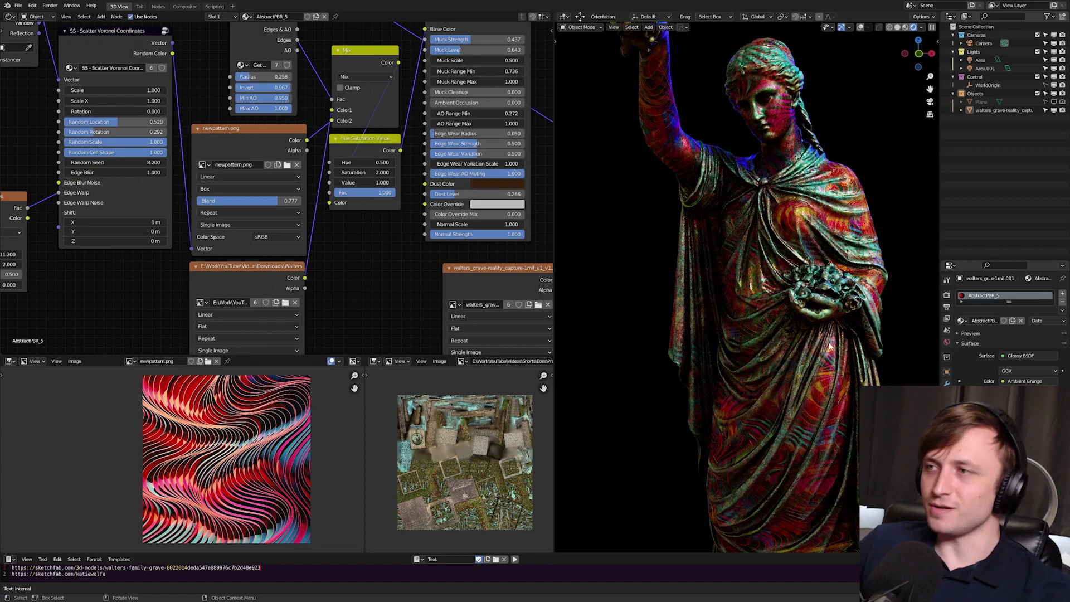
pyautogui.moveTo(824, 252); pyautogui.dragTo(836, 467, button='middle')
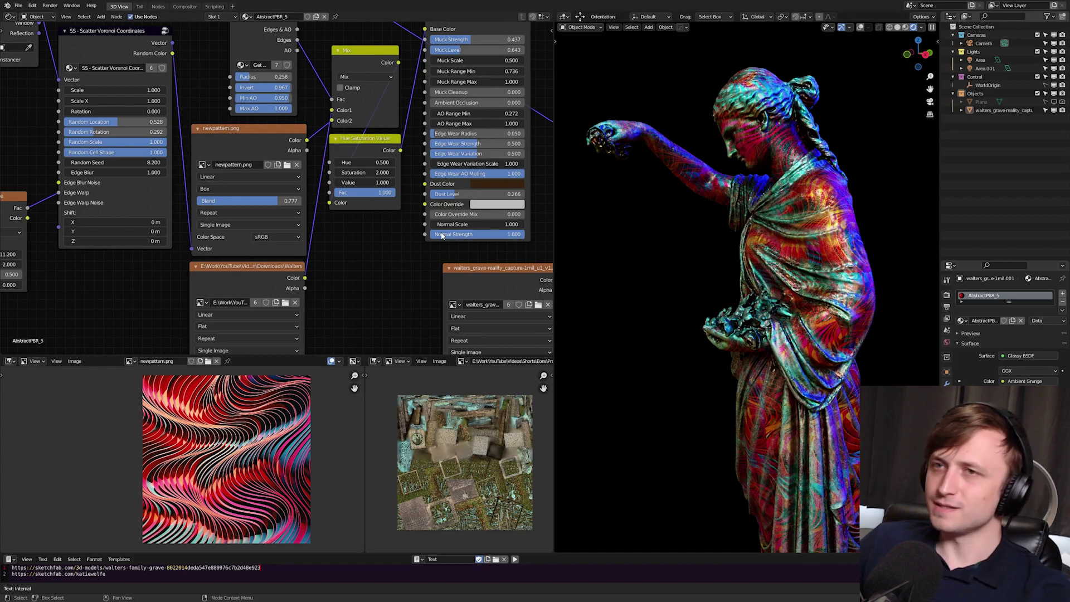
# Try swapping the Mix node's Color1 and Color2 links, inspect the statue's head and clothing, and restore the original links
pyautogui.moveTo(333, 112); pyautogui.dragTo(332, 120)
pyautogui.moveTo(684, 286); pyautogui.dragTo(746, 285, button='middle')
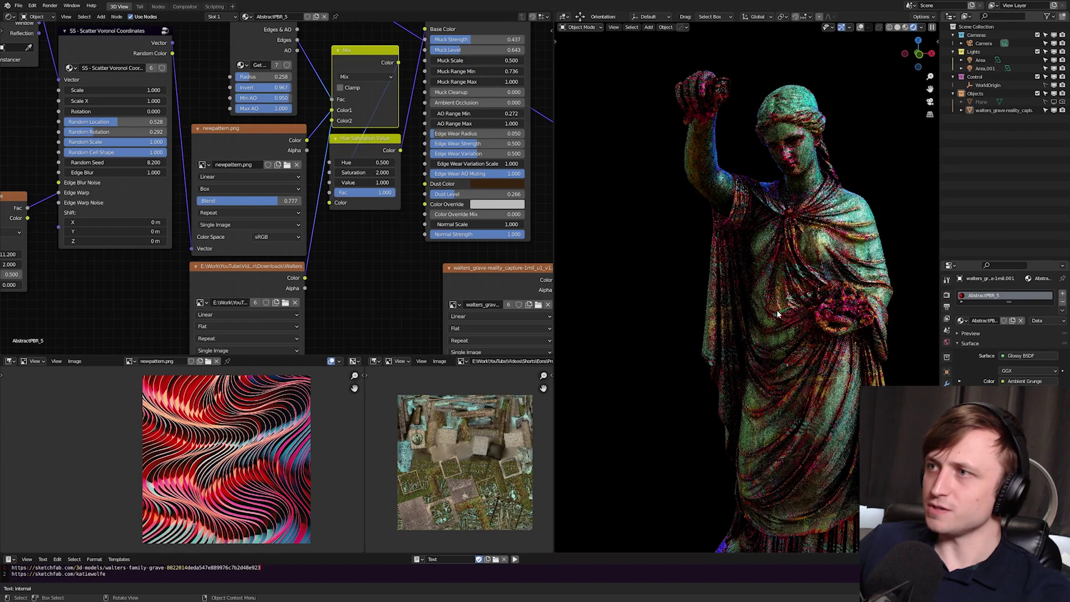
pyautogui.scroll(4, 726, 325)
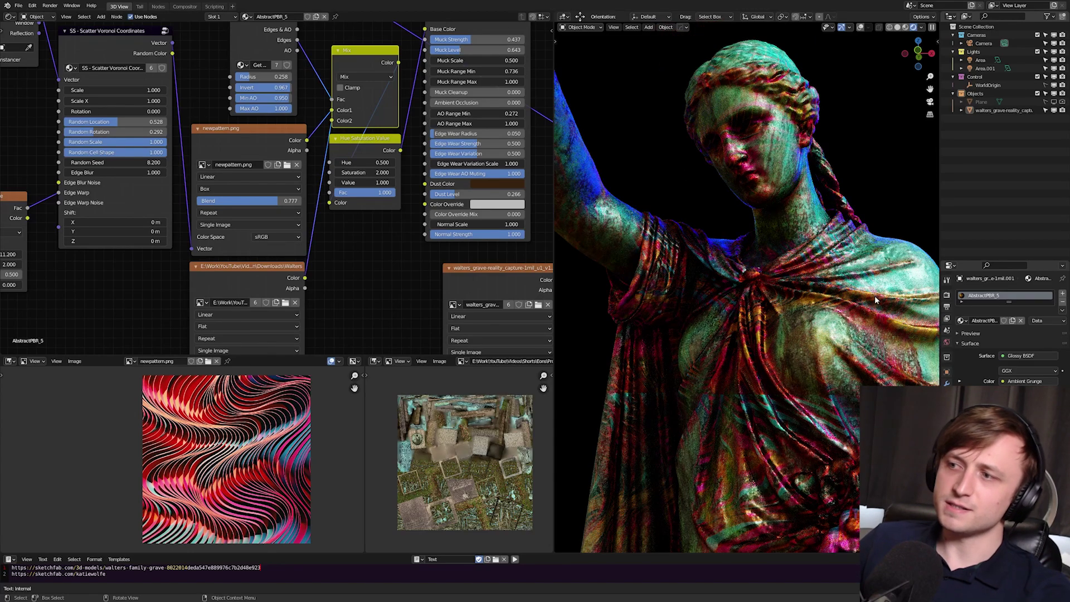
pyautogui.scroll(-5, 780, 366)
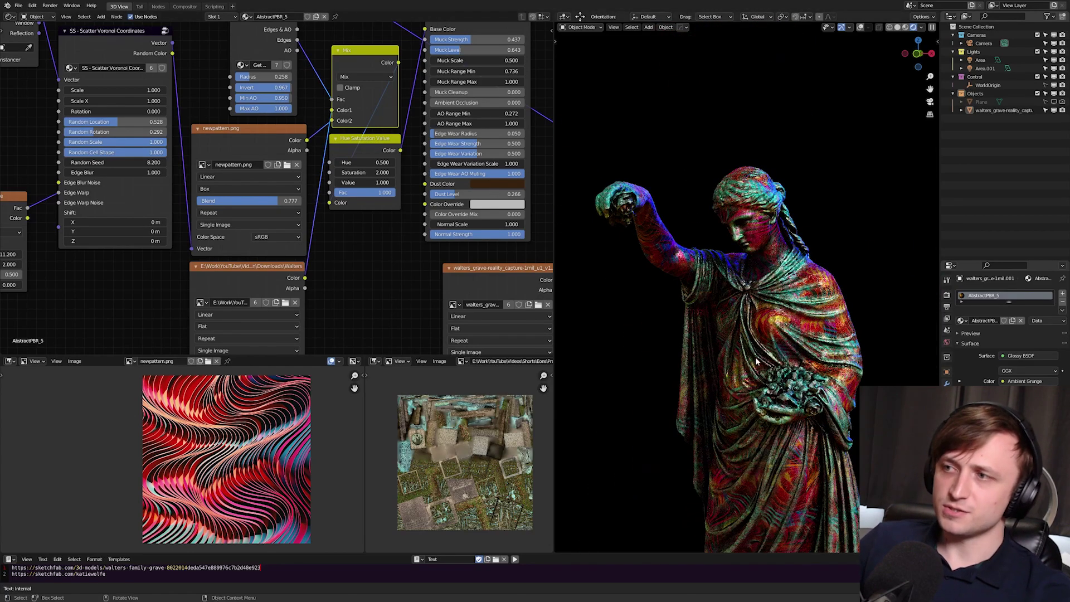
# Set the Mix node's unlinked Color1 to an orange-brown with hue 0.061, saturation 0.575 and value 0.500, and inspect the statue
pyautogui.scroll(2, 749, 244)
pyautogui.scroll(-3, 750, 244)
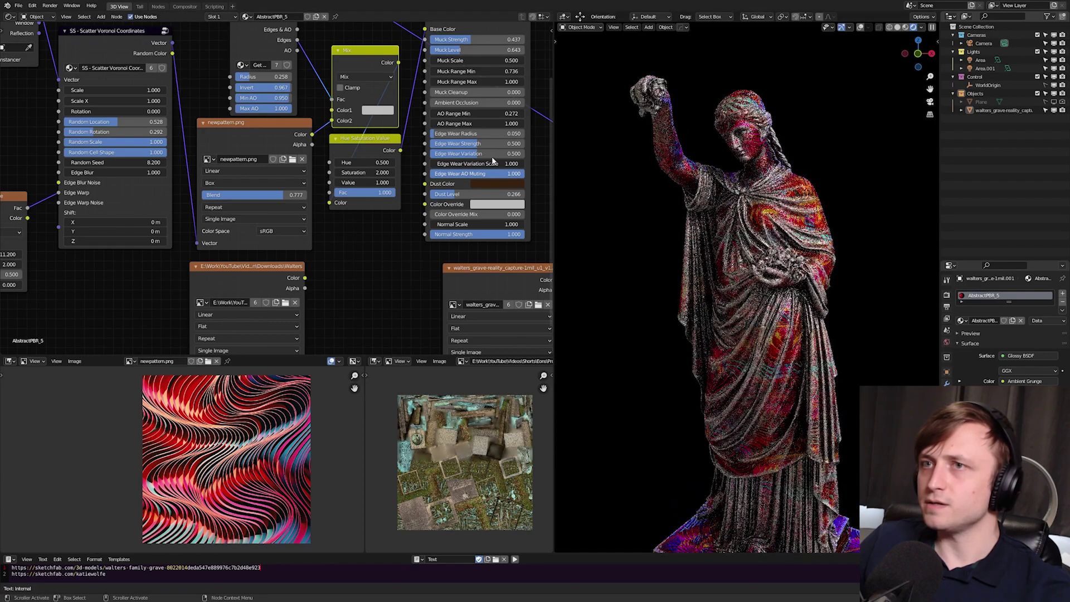
pyautogui.click(377, 109)
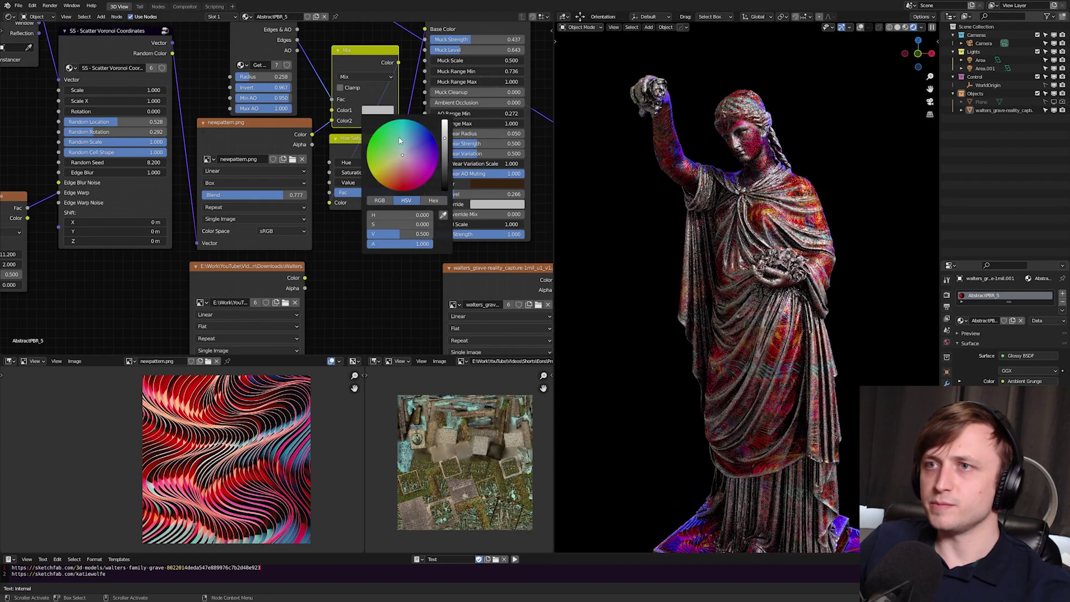
pyautogui.click(420, 150)
pyautogui.click(397, 164)
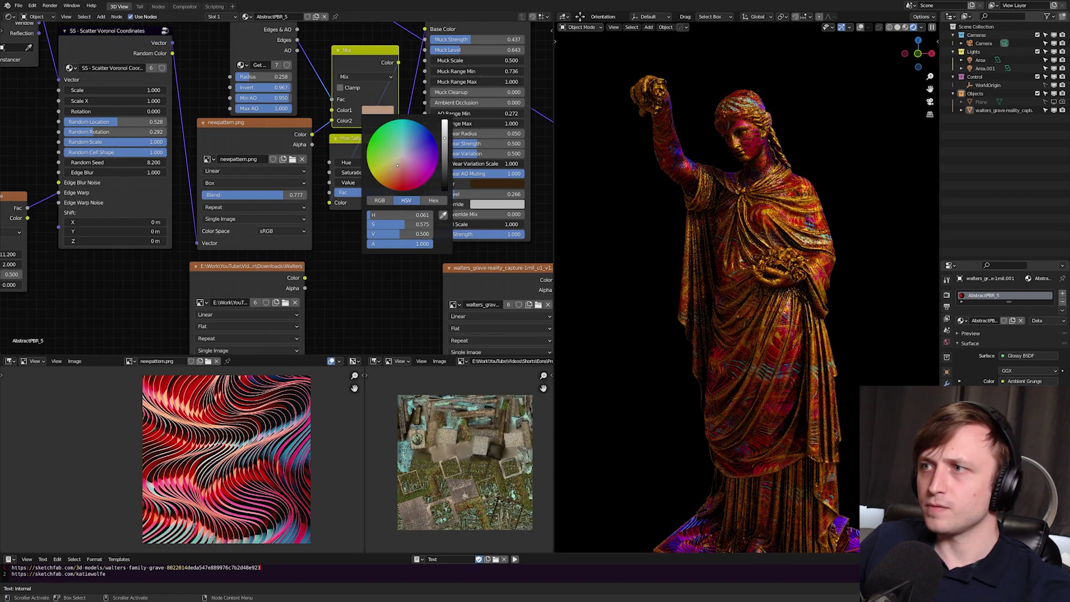
pyautogui.scroll(2, 859, 322)
pyautogui.keyDown('ctrl'); pyautogui.moveTo(871, 313); pyautogui.dragTo(856, 315, button='middle'); pyautogui.keyUp('ctrl')
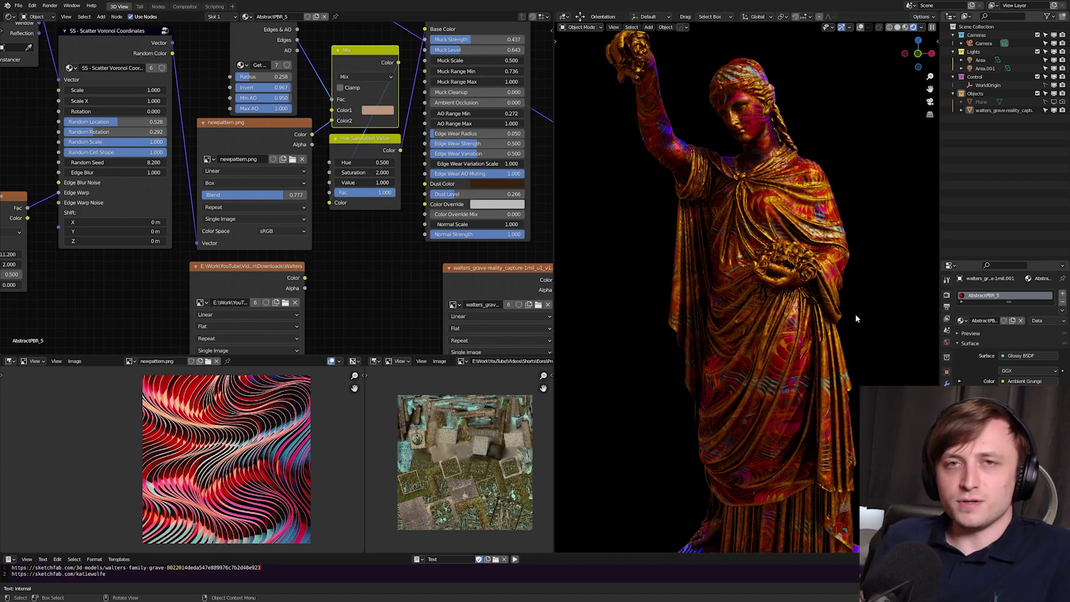
# Free the Glossy BSDF's Roughness input from the Complex Iron node and set its roughness to 0.315
pyautogui.moveTo(524, 156); pyautogui.dragTo(262, 254, button='middle')
pyautogui.scroll(3, 422, 184)
pyautogui.moveTo(432, 171); pyautogui.dragTo(382, 177, button='middle')
pyautogui.moveTo(340, 156); pyautogui.dragTo(304, 151)
pyautogui.moveTo(382, 173); pyautogui.dragTo(435, 247)
pyautogui.scroll(1, 468, 242)
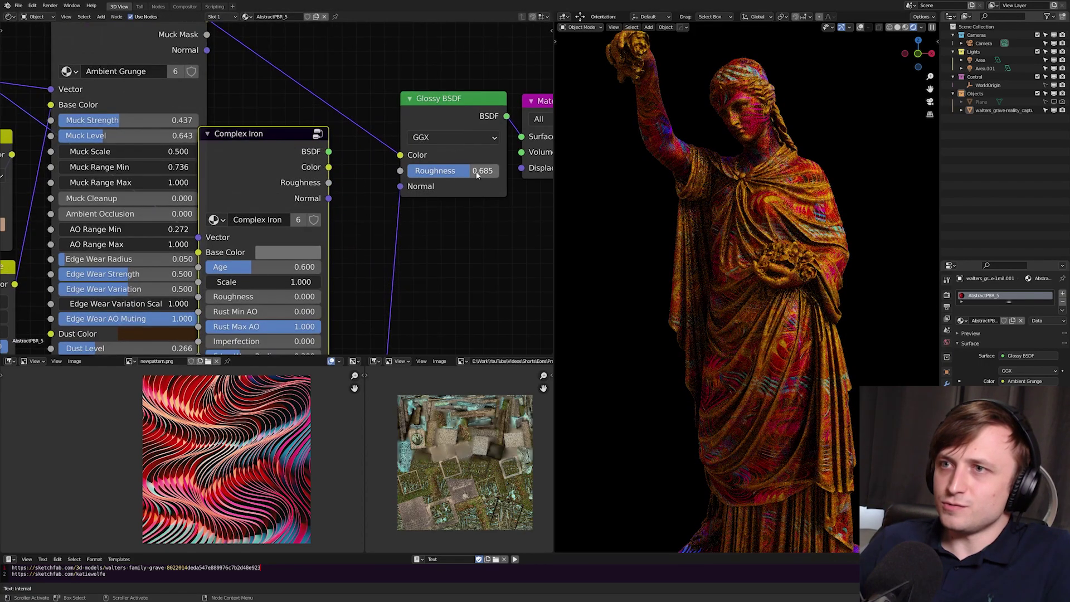
pyautogui.moveTo(478, 171); pyautogui.dragTo(450, 170)
pyautogui.click(446, 170)
pyautogui.press('Return')
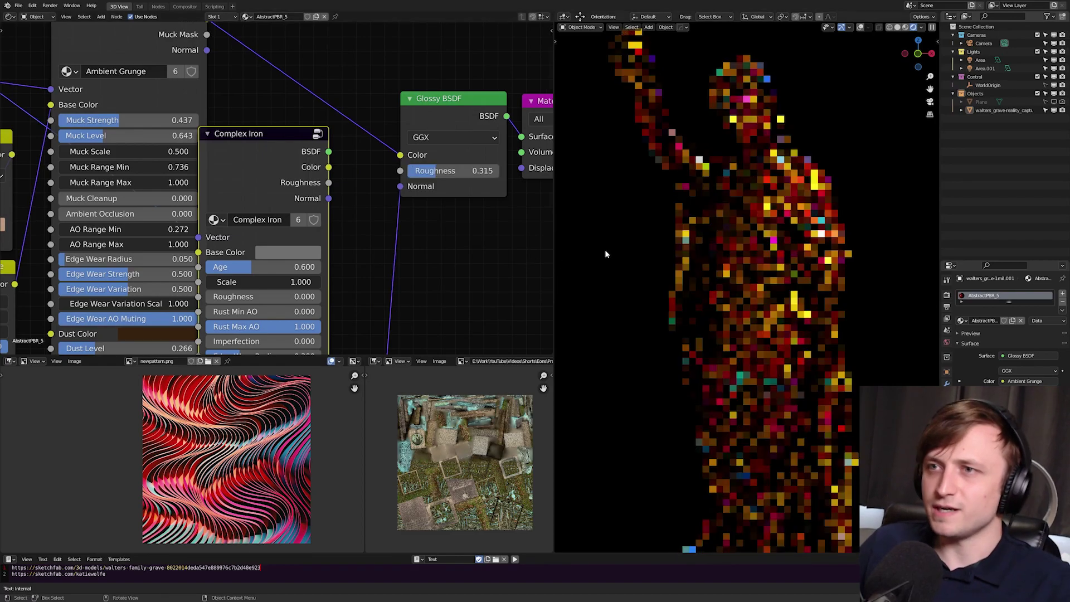
pyautogui.scroll(-3, 670, 157)
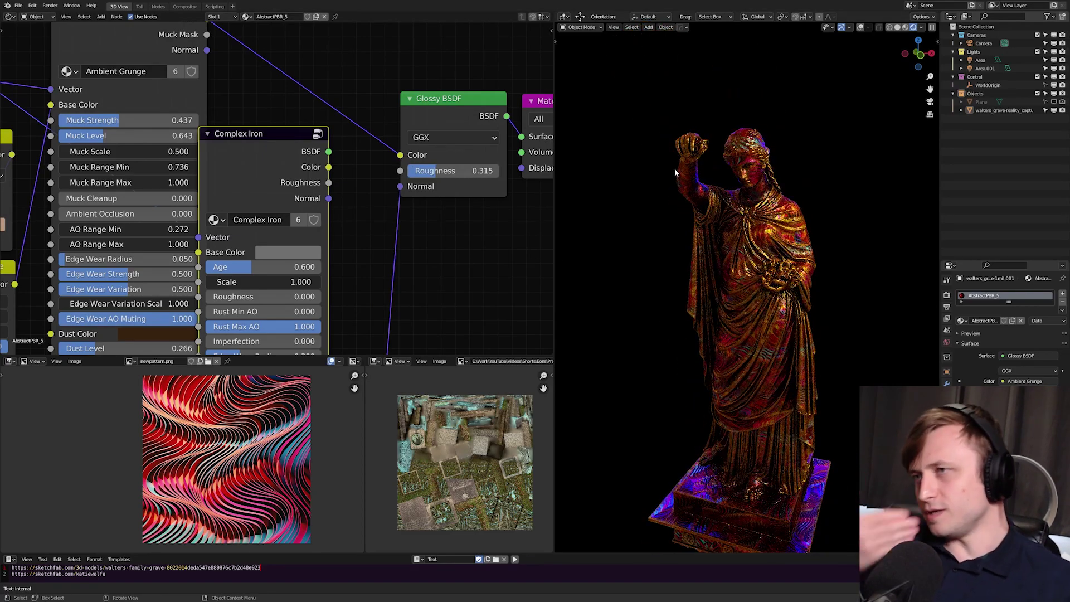
# Switch the viewport to solid shading and add a Bezier circle to the statue scene
pyautogui.moveTo(674, 169); pyautogui.dragTo(754, 235, button='middle')
pyautogui.press('z')
pyautogui.click(850, 240)
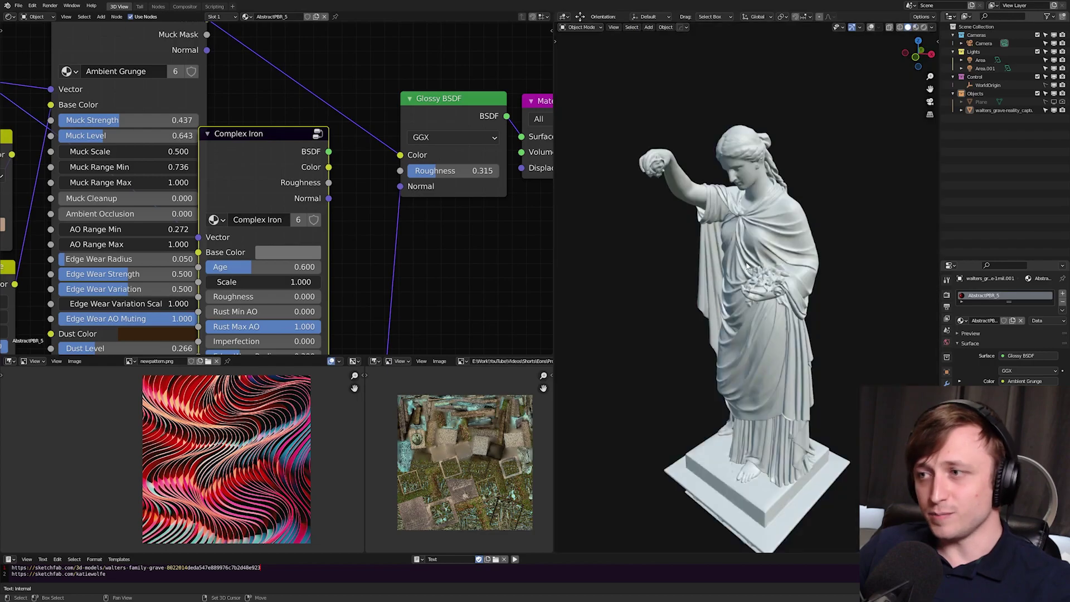
pyautogui.hotkey('shift', 'a')
pyautogui.moveTo(725, 278)
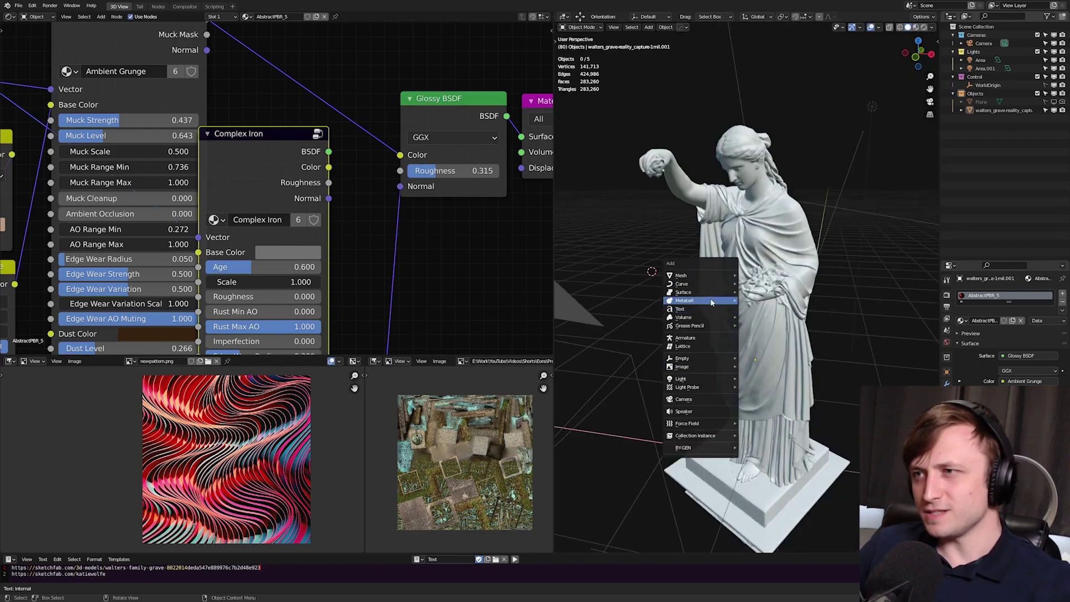
pyautogui.click(752, 292)
# Move the Bezier circle to the statue's head, aligning it from several viewing angles
pyautogui.scroll(-3, 753, 390)
pyautogui.moveTo(630, 364); pyautogui.dragTo(661, 365, button='middle')
pyautogui.press('g')
pyautogui.click(786, 289)
pyautogui.moveTo(846, 268); pyautogui.dragTo(755, 270, button='middle')
pyautogui.scroll(-4, 755, 270)
pyautogui.press('g')
pyautogui.click(688, 286)
pyautogui.scroll(3, 688, 285)
pyautogui.moveTo(687, 289); pyautogui.dragTo(808, 323, button='middle')
pyautogui.scroll(2, 808, 323)
# Bevel the Bezier circle into a thick tube and scale it into a ring surrounding the statue's head
pyautogui.click(947, 419)
pyautogui.moveTo(1027, 488)
pyautogui.mouseDown()
pyautogui.moveTo(1053, 488)
pyautogui.moveTo(1041, 488)
pyautogui.mouseUp()
pyautogui.press('s')
pyautogui.click(715, 203)
pyautogui.scroll(3, 716, 204)
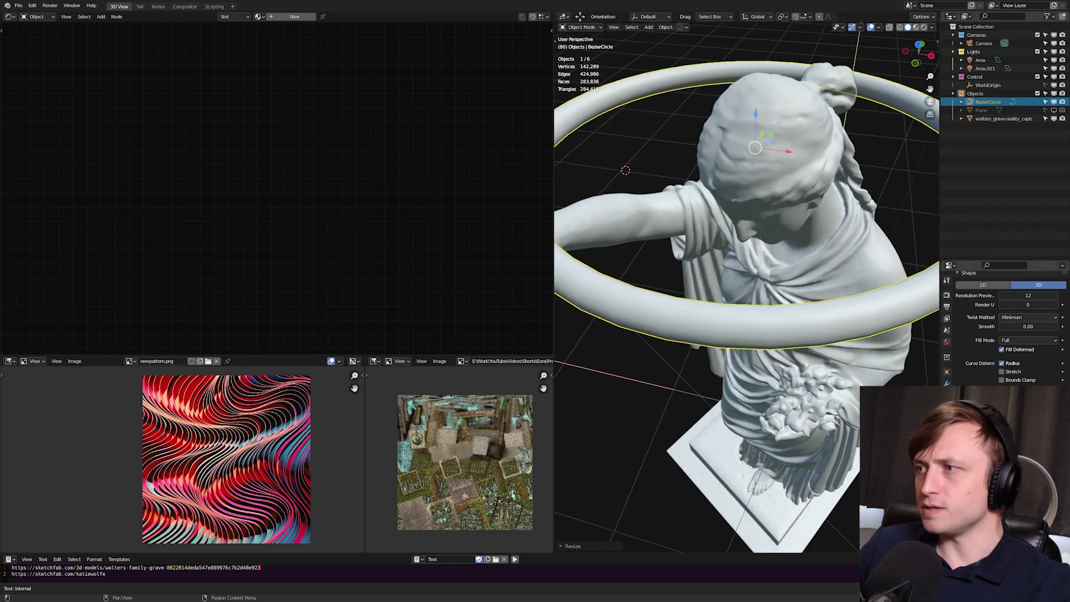
# Assign the existing _Emissive material to the ring
pyautogui.click(946, 430)
pyautogui.click(961, 323)
pyautogui.click(926, 334)
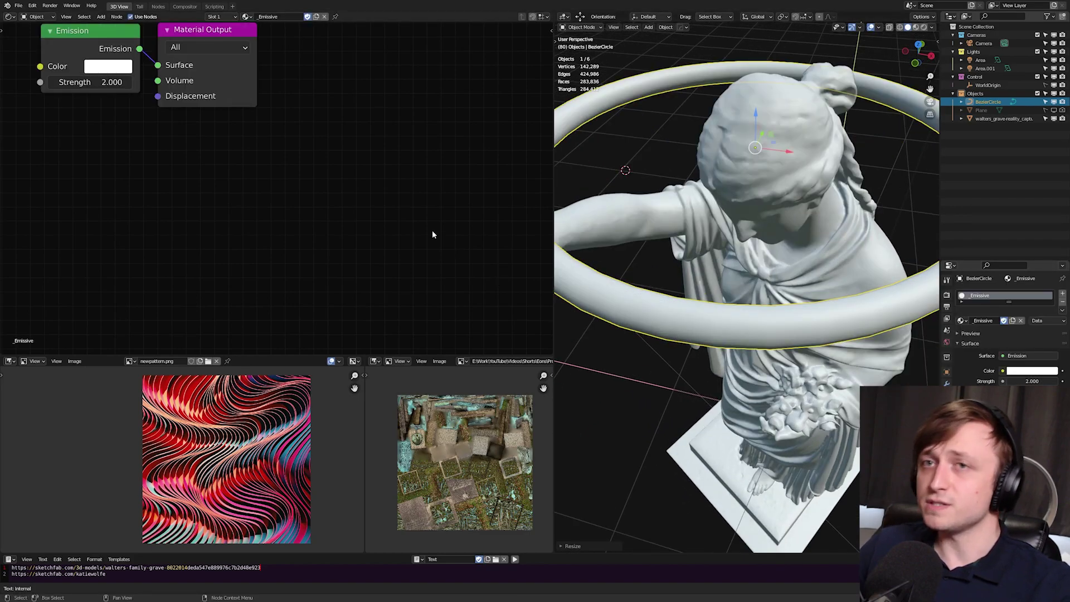
# Set the ring's Emission strength to 50 and its colour to yellow
pyautogui.press('Home')
pyautogui.click(195, 179)
pyautogui.write('50')
pyautogui.press('Return')
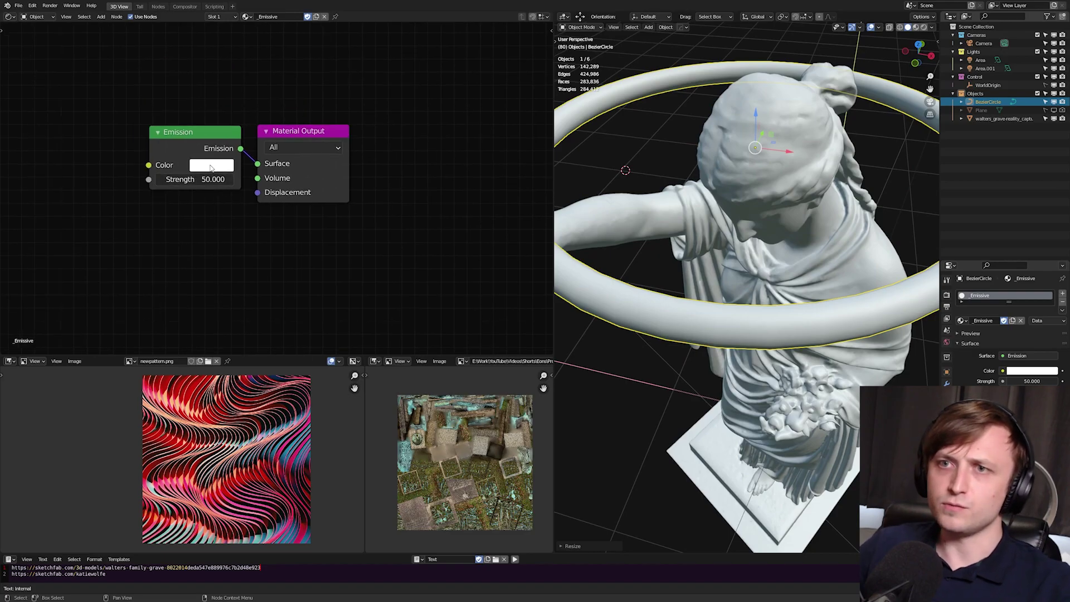
pyautogui.click(217, 164)
pyautogui.click(208, 246)
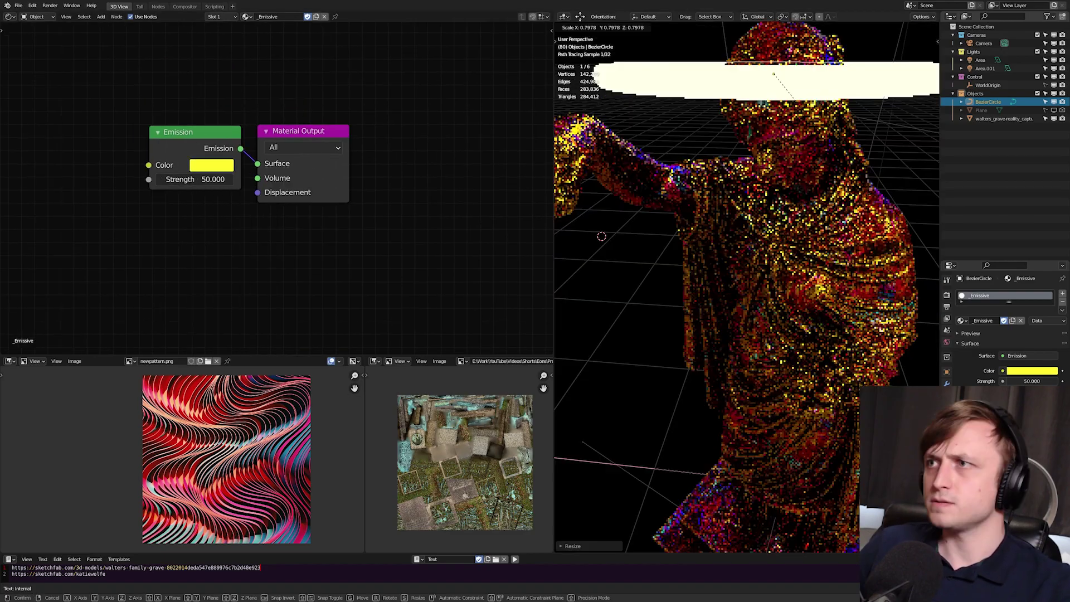
# Scale and tilt the glowing ring around the statue's head in the rendered view
pyautogui.click(811, 265)
pyautogui.press('r')
pyautogui.click(811, 266)
pyautogui.moveTo(812, 265); pyautogui.dragTo(821, 239, button='middle')
pyautogui.press('s')
pyautogui.click(844, 290)
pyautogui.scroll(-4, 849, 306)
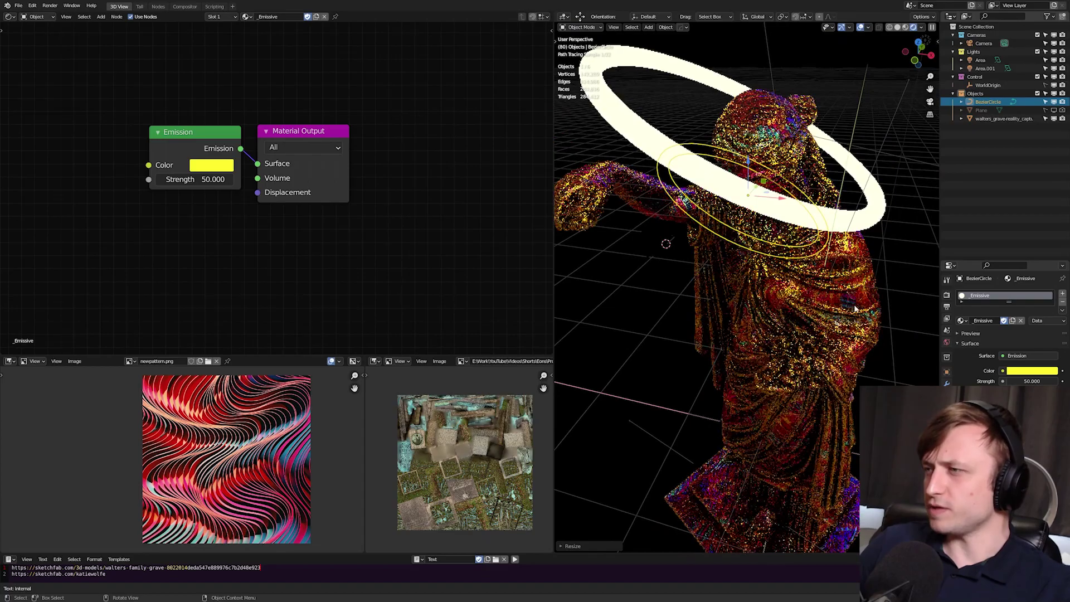
# Make the ring's tube thinner, then move and scale it to loop diagonally around the statue's neck and shoulders
pyautogui.click(947, 419)
pyautogui.moveTo(836, 317); pyautogui.dragTo(798, 271, button='middle')
pyautogui.press('g')
pyautogui.click(842, 345)
pyautogui.press('s')
pyautogui.click(798, 383)
pyautogui.moveTo(798, 383); pyautogui.dragTo(795, 374, button='middle')
# Try an Emission strength of 200 on the ring, settle on 100, and change the emission colour to orange
pyautogui.click(196, 179)
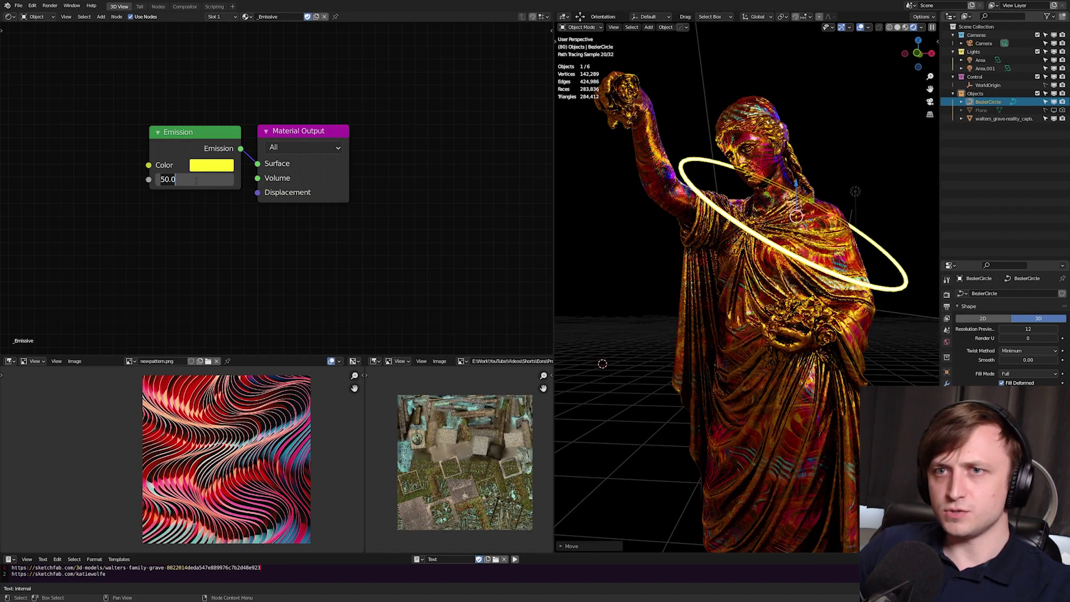
pyautogui.write('200.0')
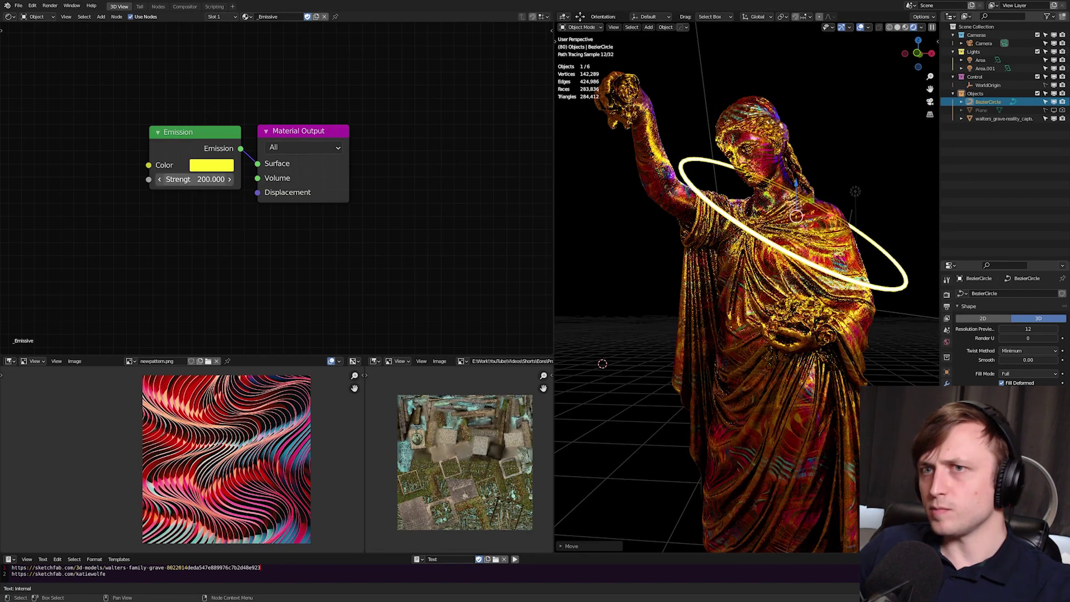
pyautogui.press('Return')
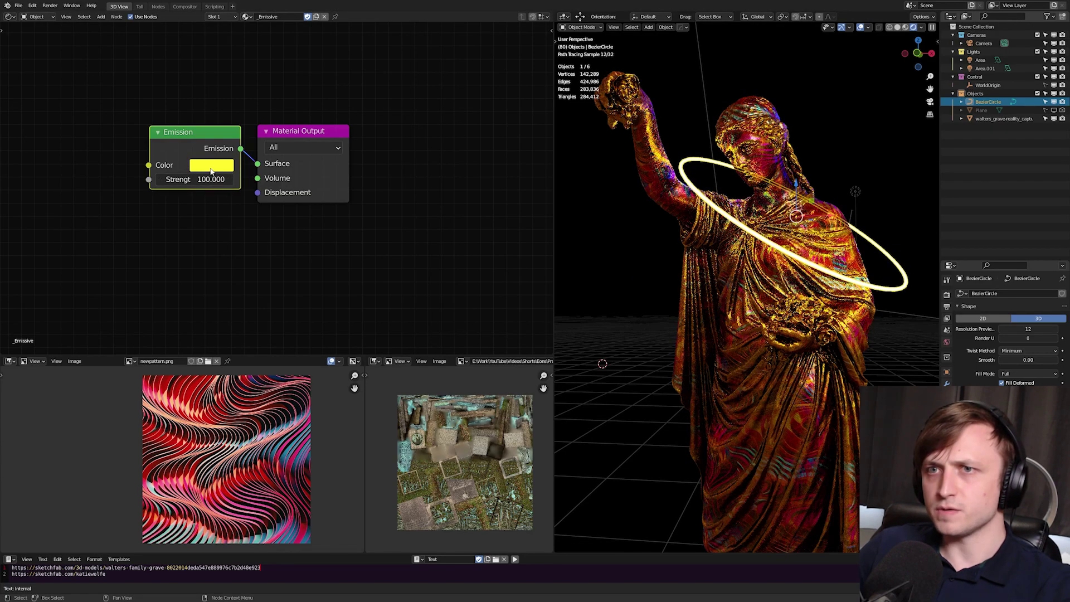
pyautogui.click(212, 166)
pyautogui.click(223, 256)
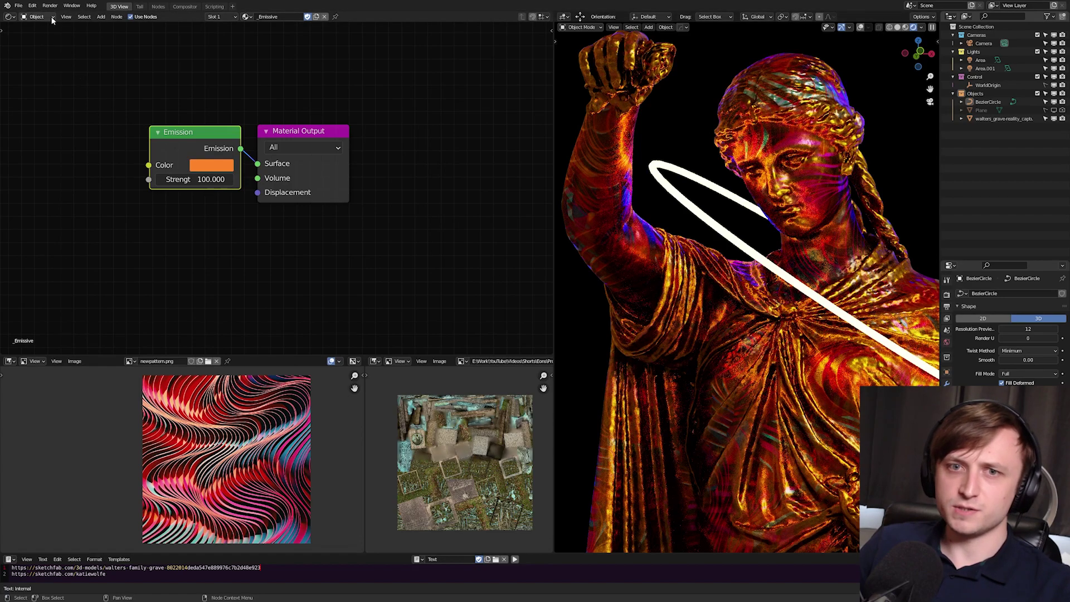
# Link the statue material's Complex Iron Roughness output to the Glossy BSDF, set Complex Iron's Age to 0.262, and inspect the surface
pyautogui.click(637, 282)
pyautogui.moveTo(449, 289); pyautogui.dragTo(350, 190, button='middle')
pyautogui.moveTo(319, 172); pyautogui.dragTo(385, 161)
pyautogui.moveTo(260, 131); pyautogui.dragTo(274, 129)
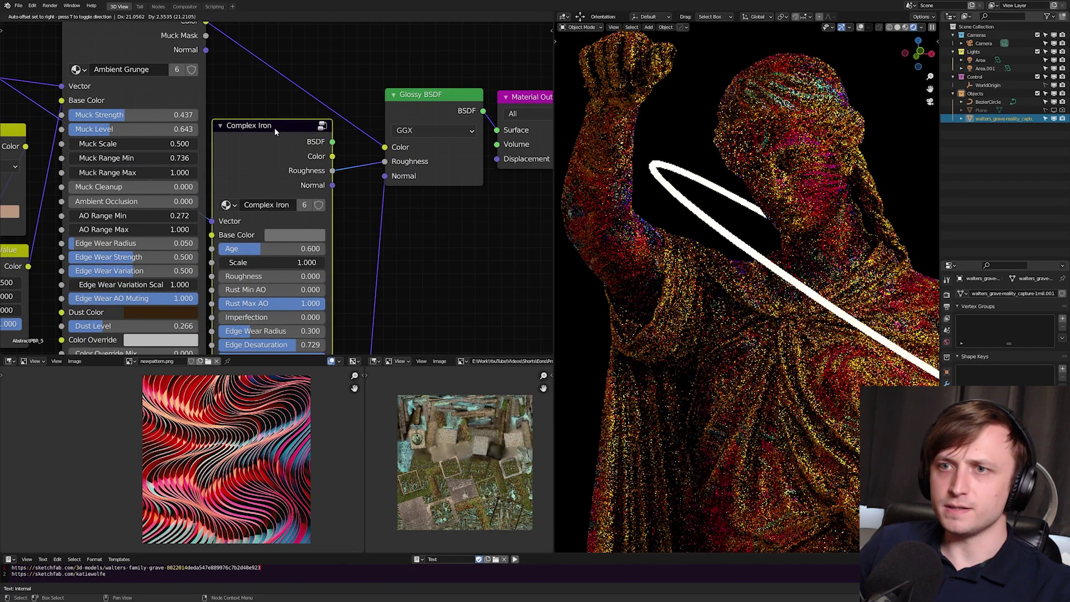
pyautogui.moveTo(289, 246); pyautogui.dragTo(238, 252)
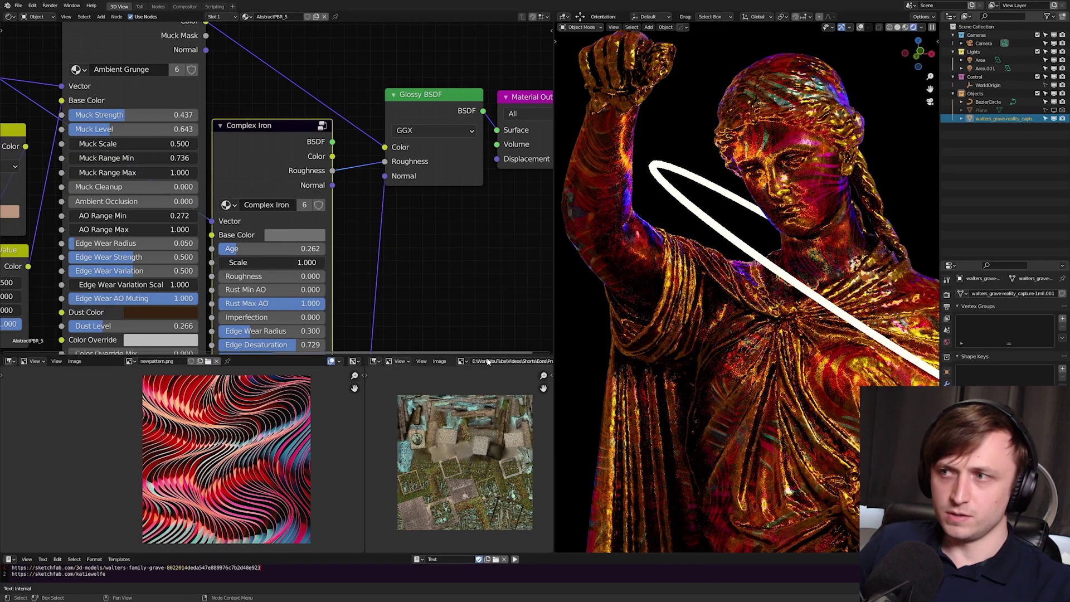
pyautogui.scroll(4, 775, 174)
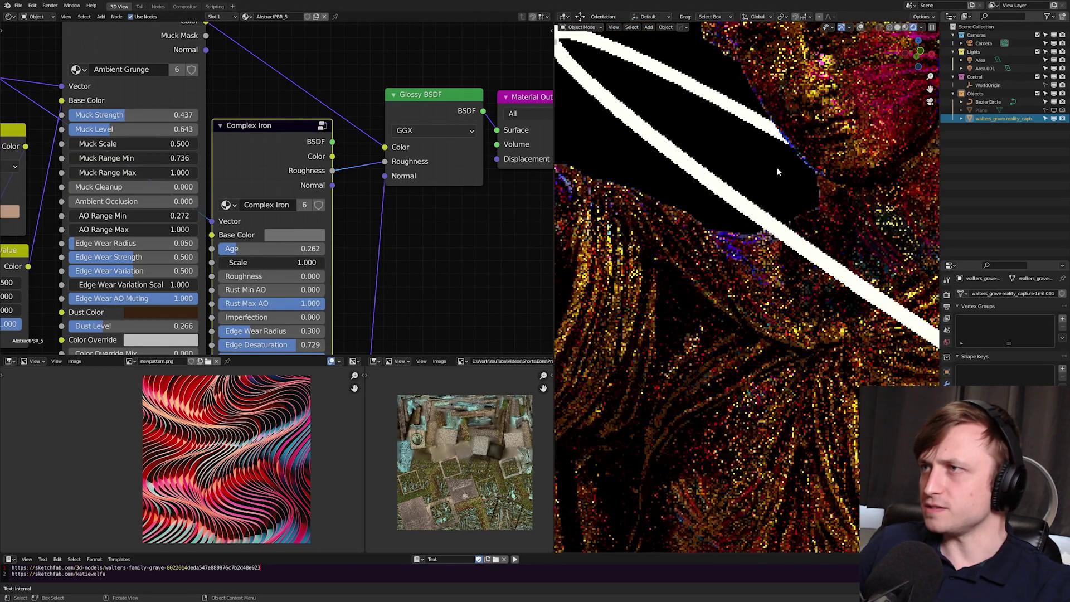
pyautogui.scroll(-2, 741, 222)
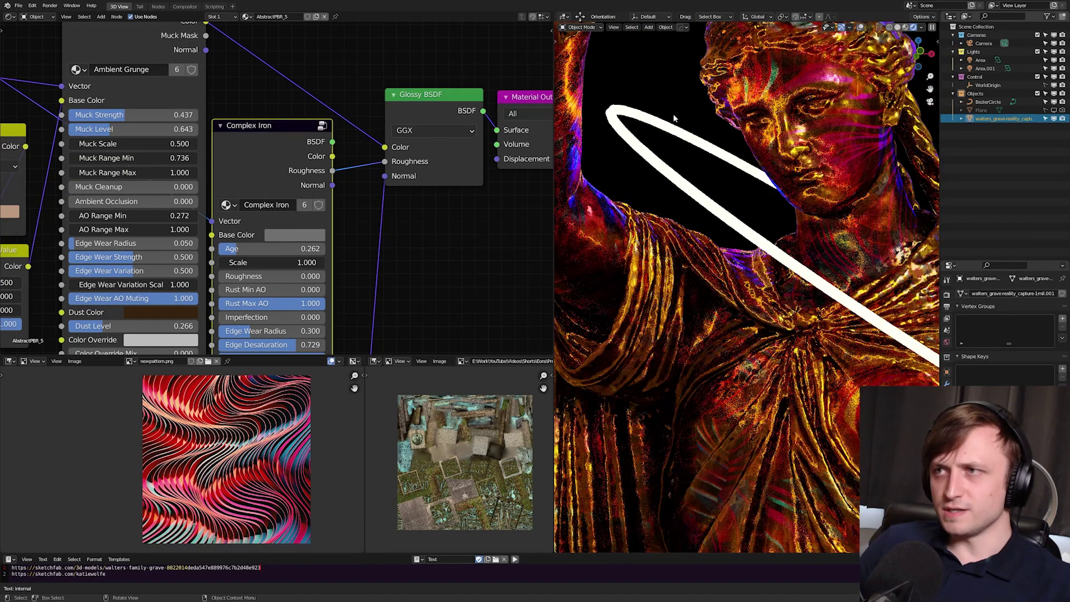
pyautogui.scroll(-5, 781, 288)
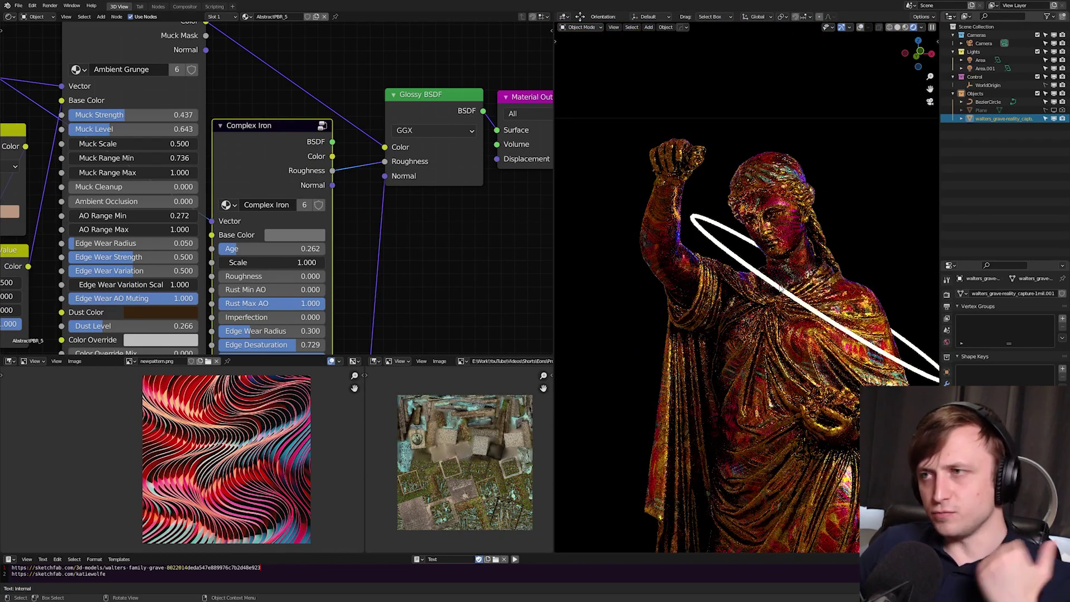
pyautogui.keyDown('shift'); pyautogui.moveTo(879, 280); pyautogui.dragTo(848, 244, button='middle'); pyautogui.keyUp('shift')
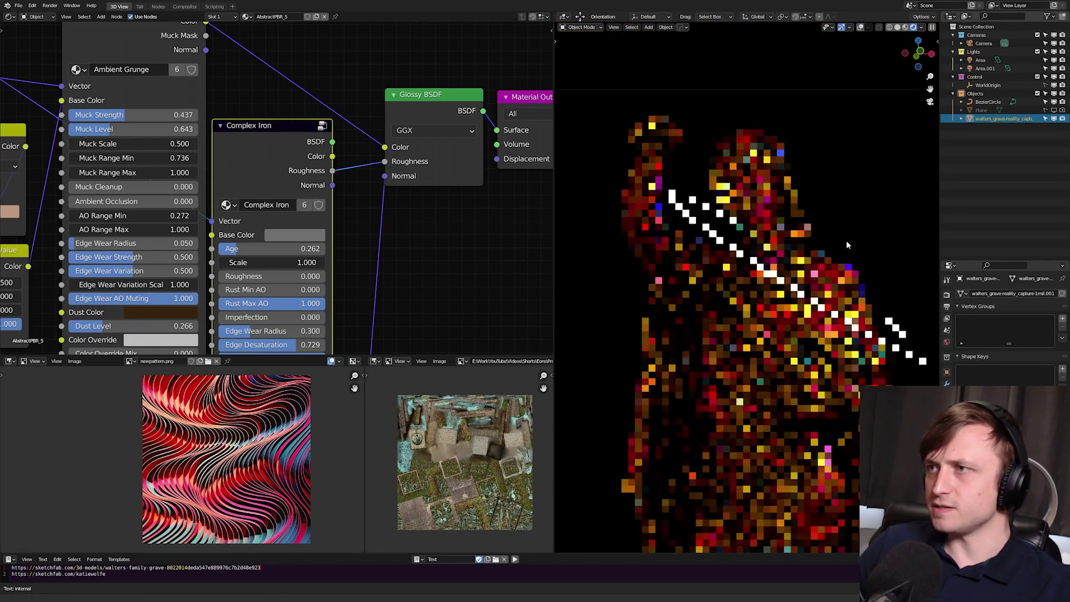
# Try the Eevee render engine, compare the statue and glowing ring up close, and return to Cycles
pyautogui.click(946, 294)
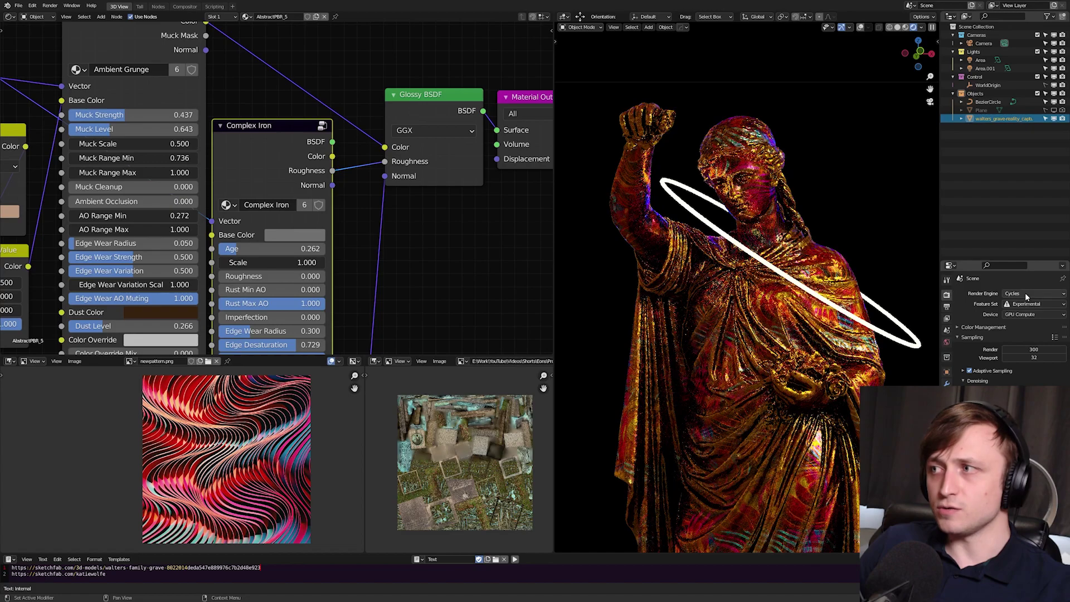
pyautogui.click(1027, 295)
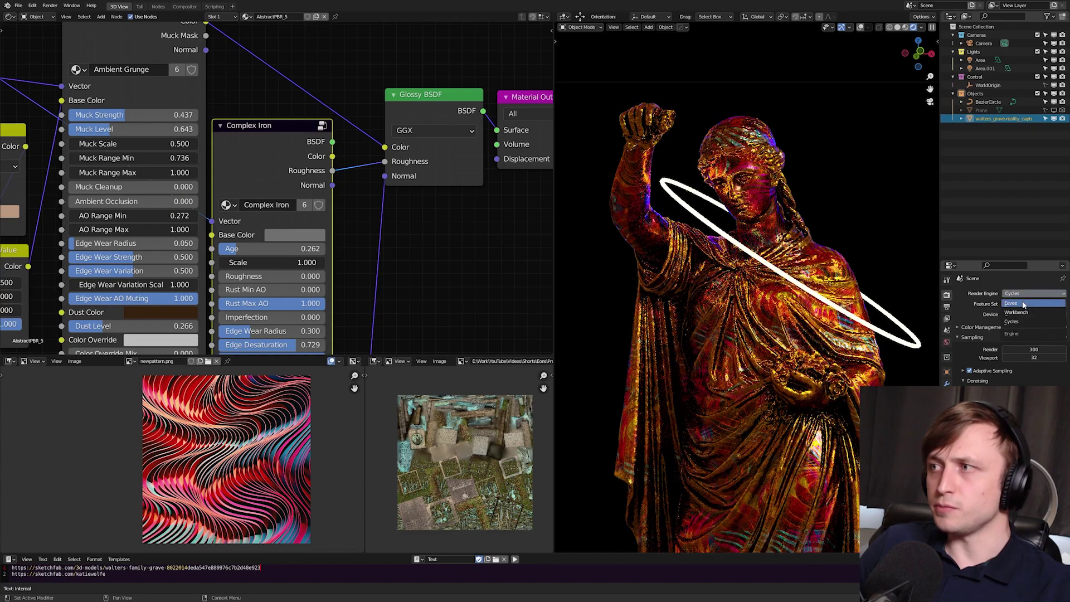
pyautogui.click(1023, 304)
pyautogui.scroll(2, 817, 362)
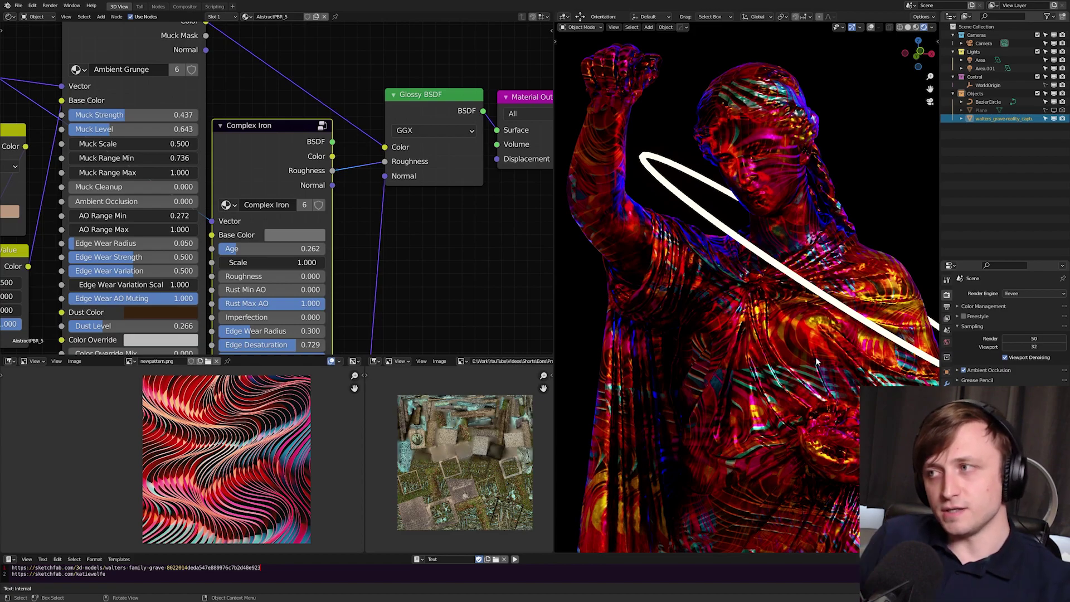
pyautogui.scroll(-3, 817, 362)
pyautogui.scroll(2, 855, 285)
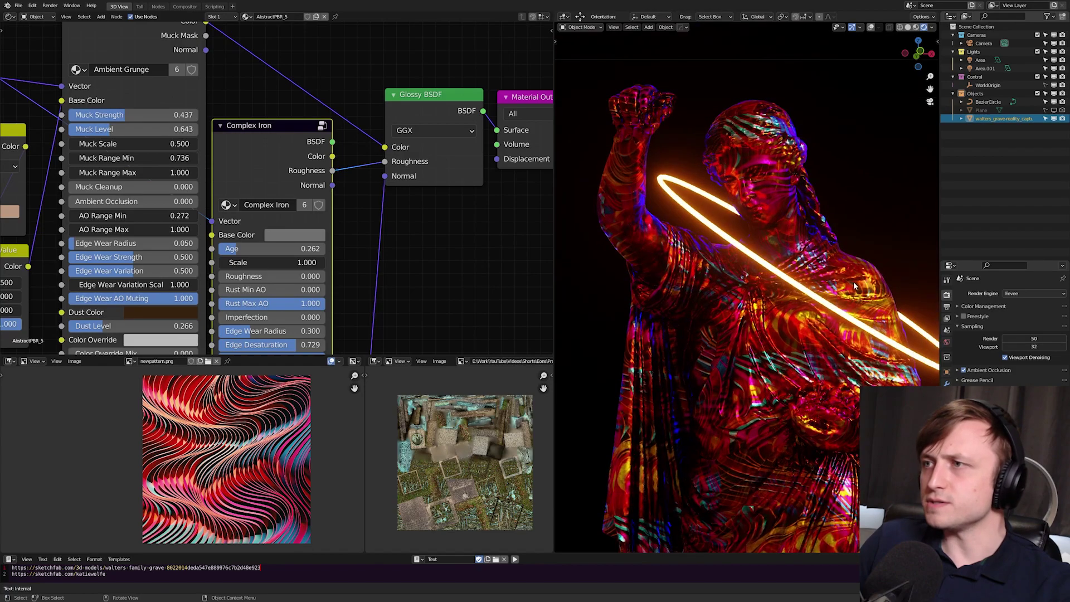
pyautogui.scroll(-3, 857, 287)
pyautogui.scroll(3, 802, 301)
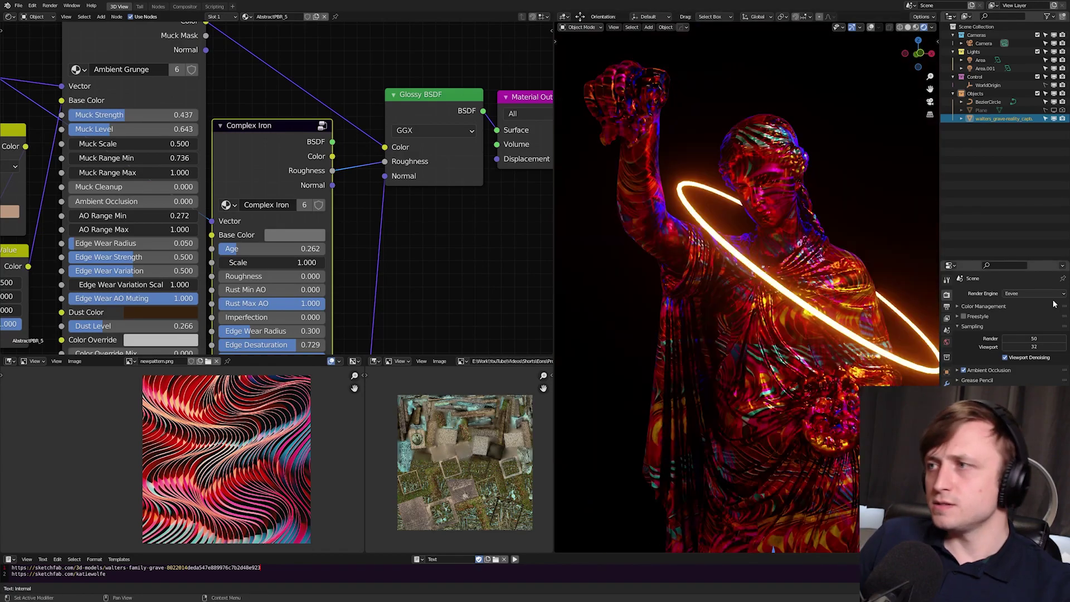
pyautogui.click(1034, 293)
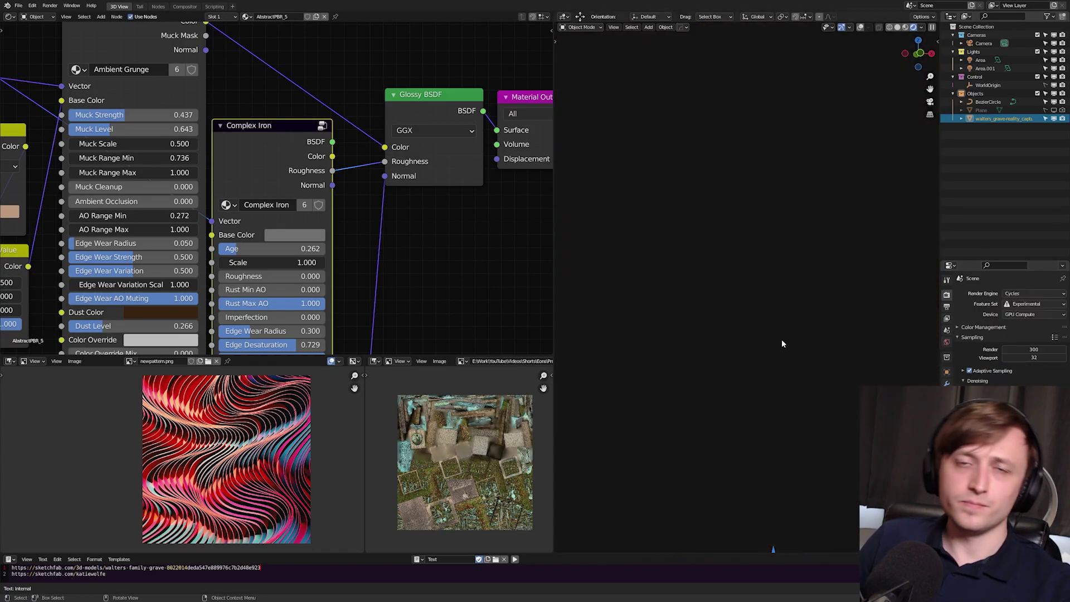